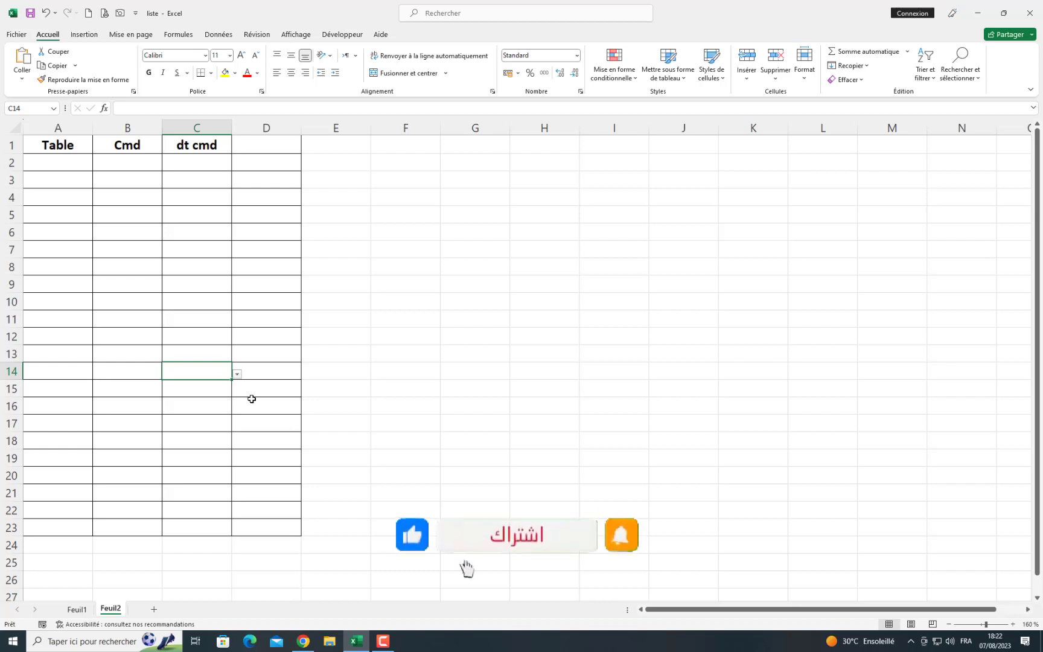
Step: Look over the order cells, then pick table3 from A2's Table drop-down
{"action": "left_click", "coordinate": [480, 314]}
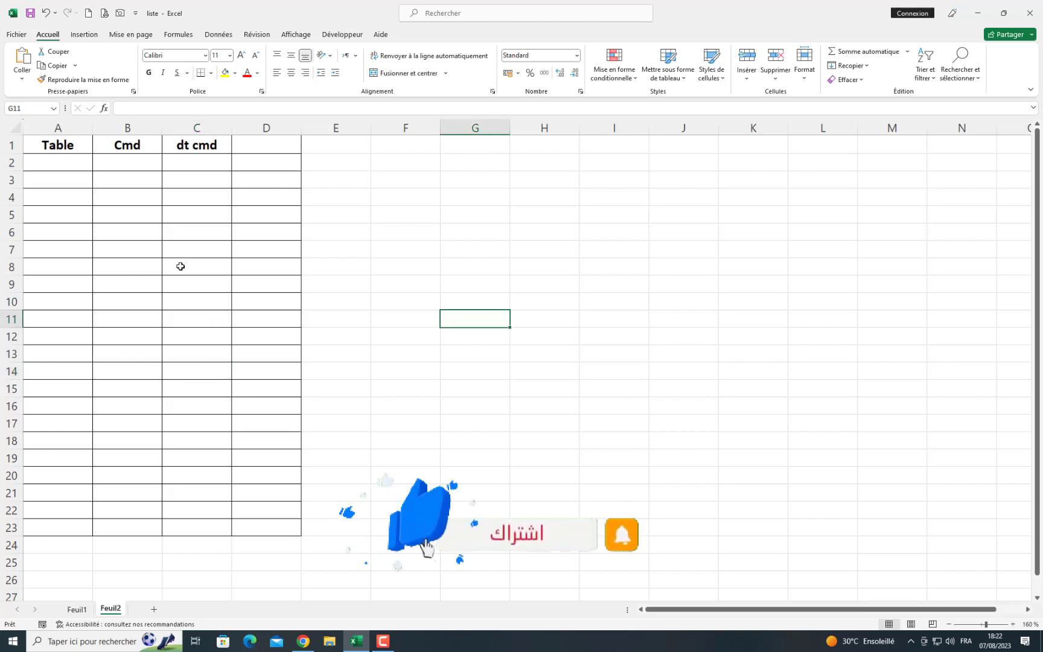
{"action": "left_click", "coordinate": [76, 610]}
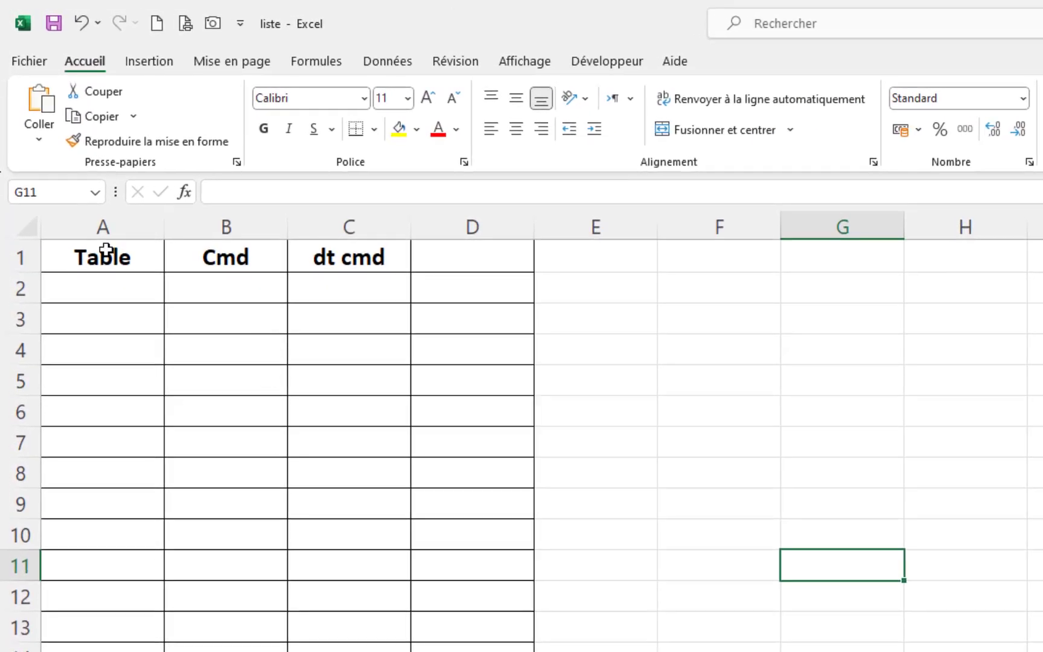
{"action": "left_click", "coordinate": [226, 331]}
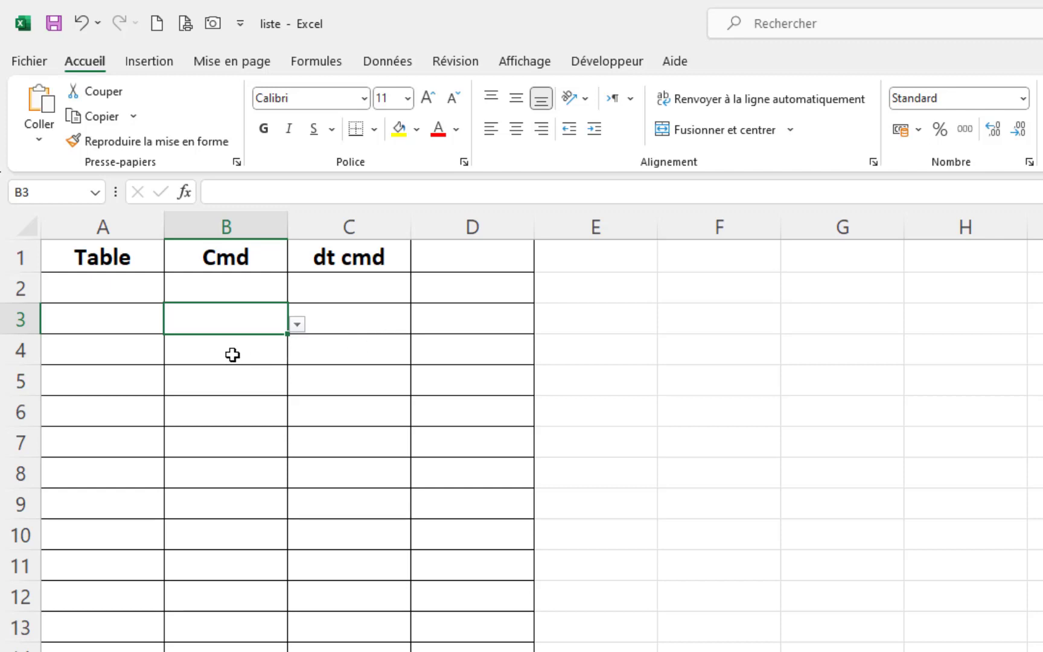
{"action": "left_click", "coordinate": [201, 294]}
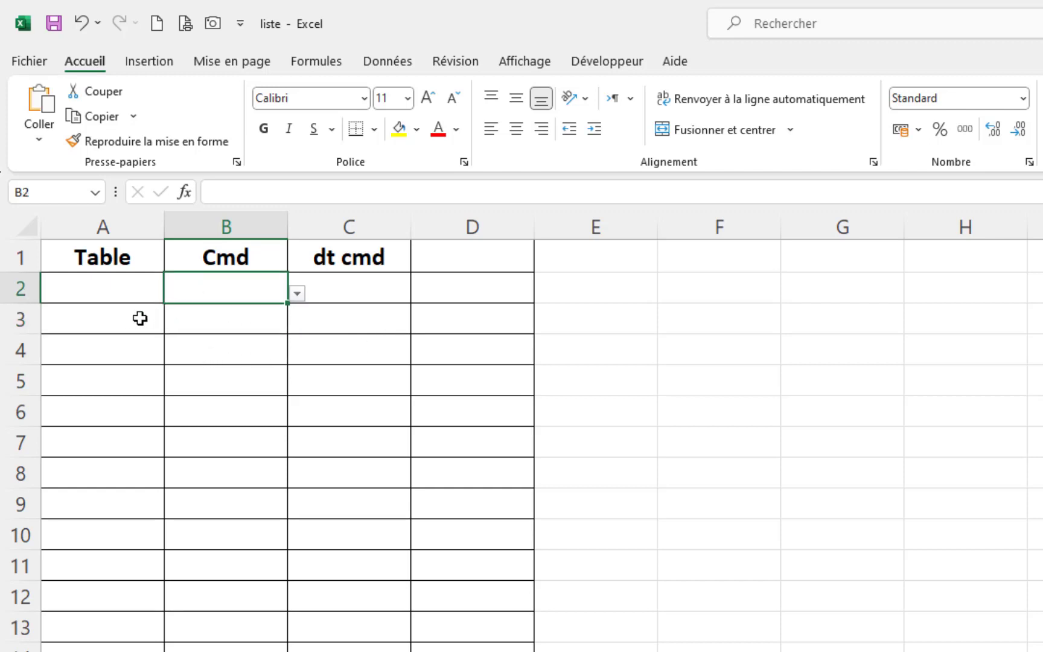
{"action": "left_click", "coordinate": [201, 323]}
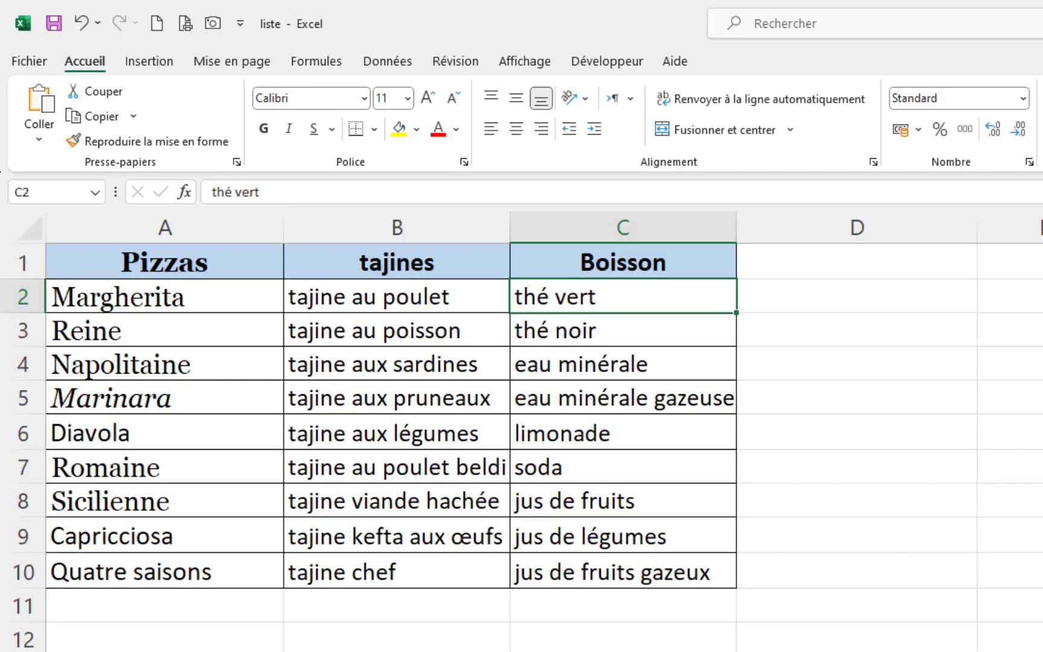
{"action": "left_click", "coordinate": [378, 648]}
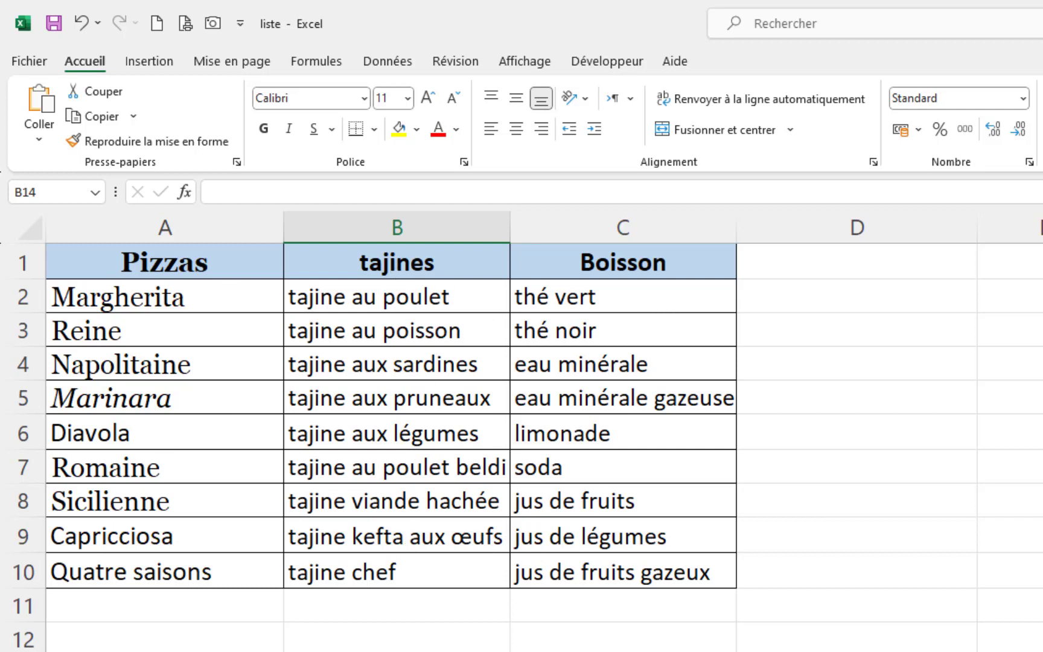
{"action": "left_click", "coordinate": [349, 401]}
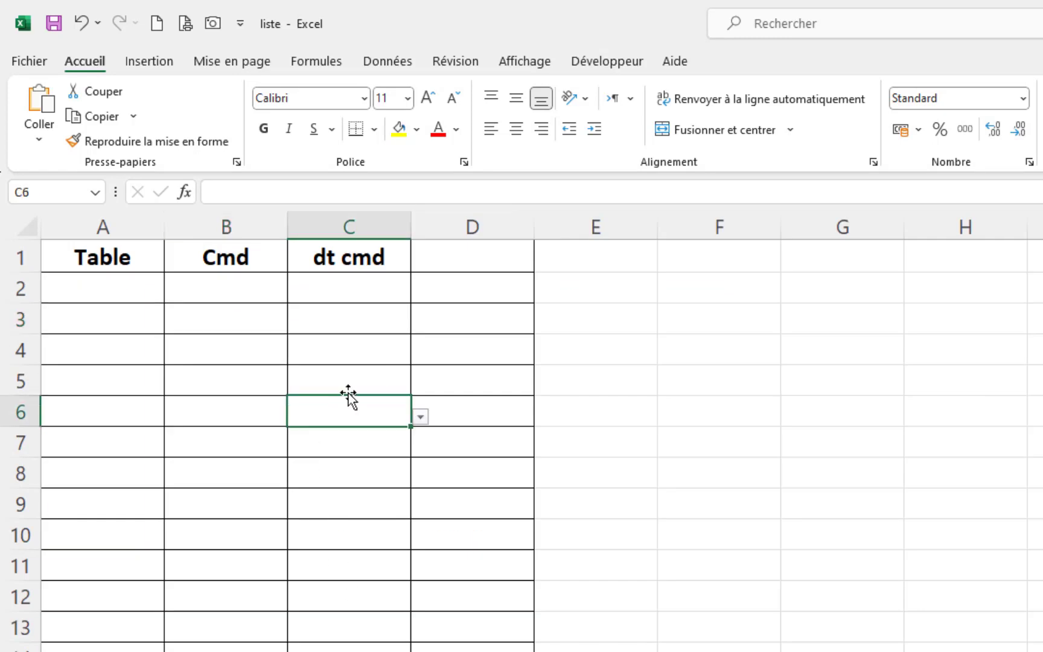
{"action": "left_click", "coordinate": [110, 292]}
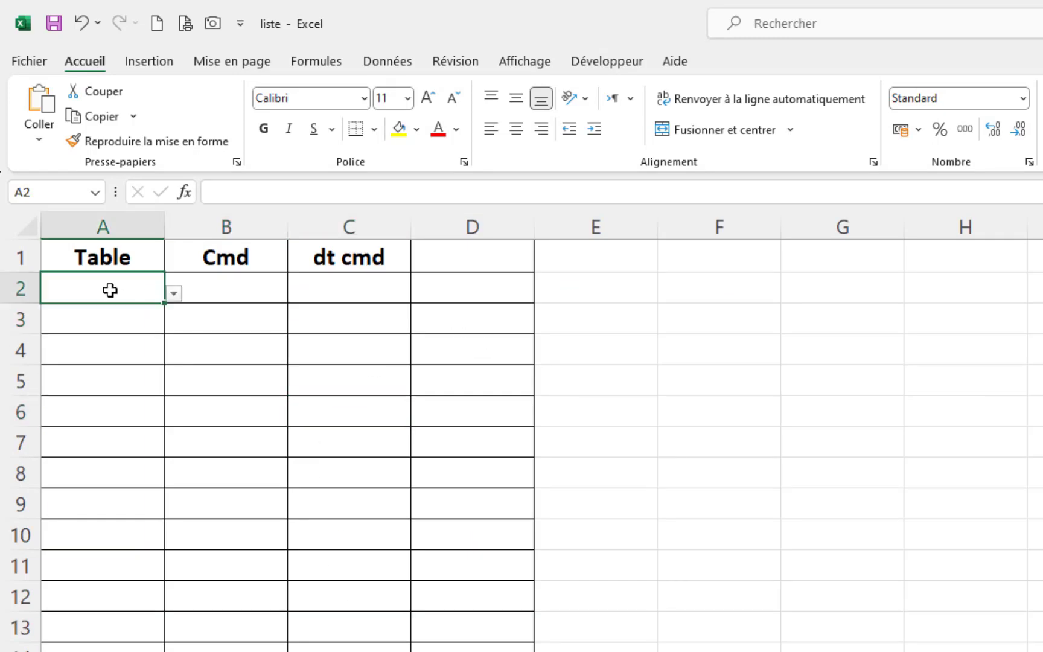
{"action": "left_click", "coordinate": [172, 294]}
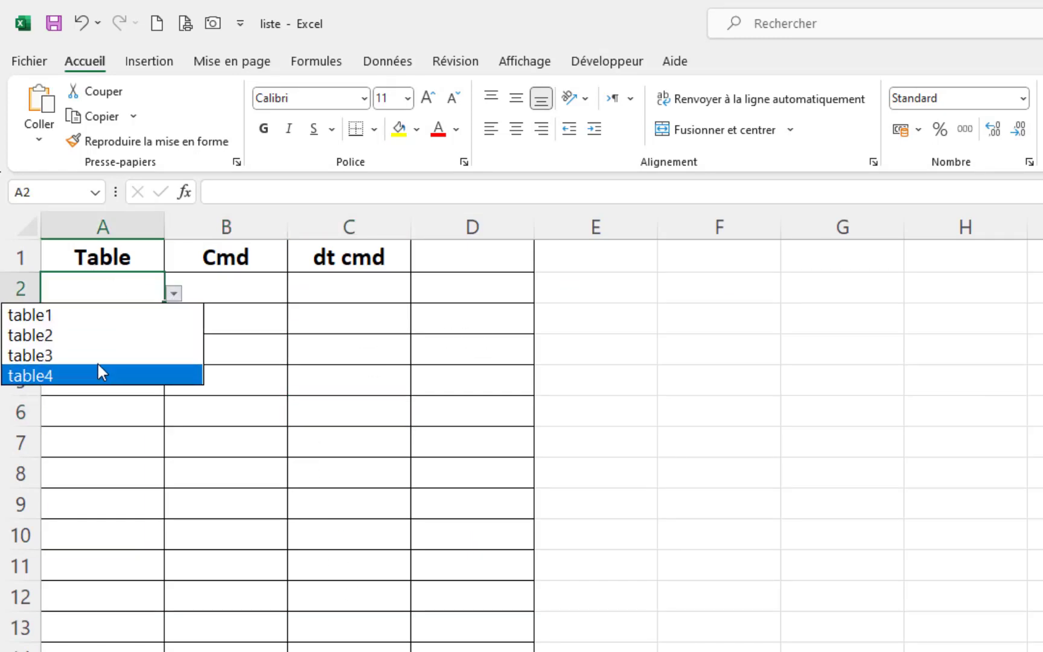
{"action": "left_click", "coordinate": [110, 356]}
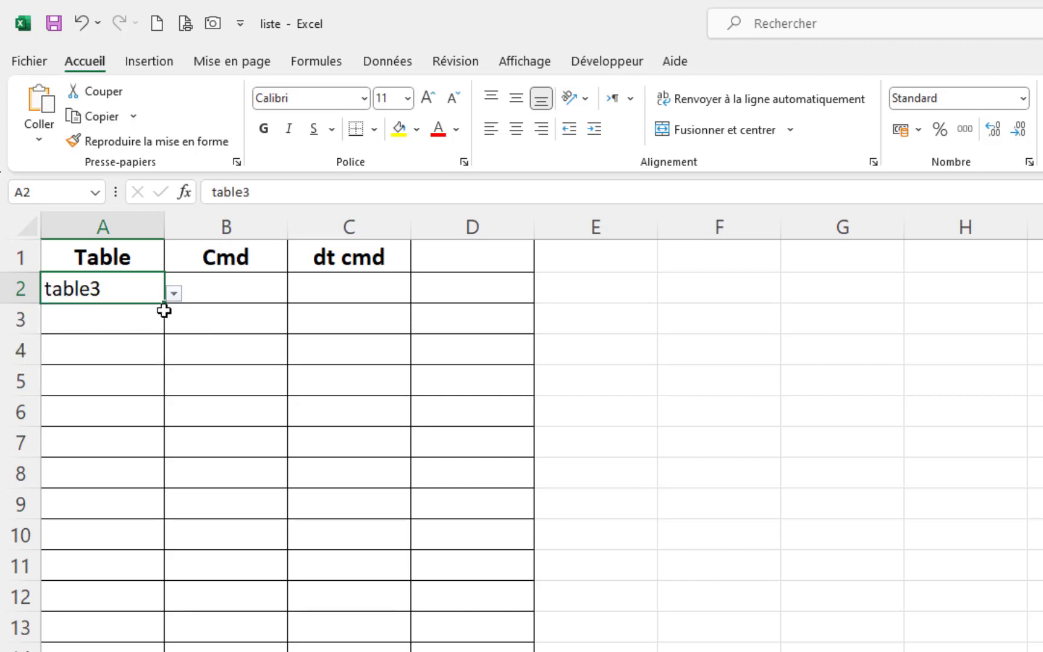
Step: Choose tajines in B2 and tajine chef from C2's dish list
{"action": "left_click", "coordinate": [227, 291]}
{"action": "left_click", "coordinate": [296, 294]}
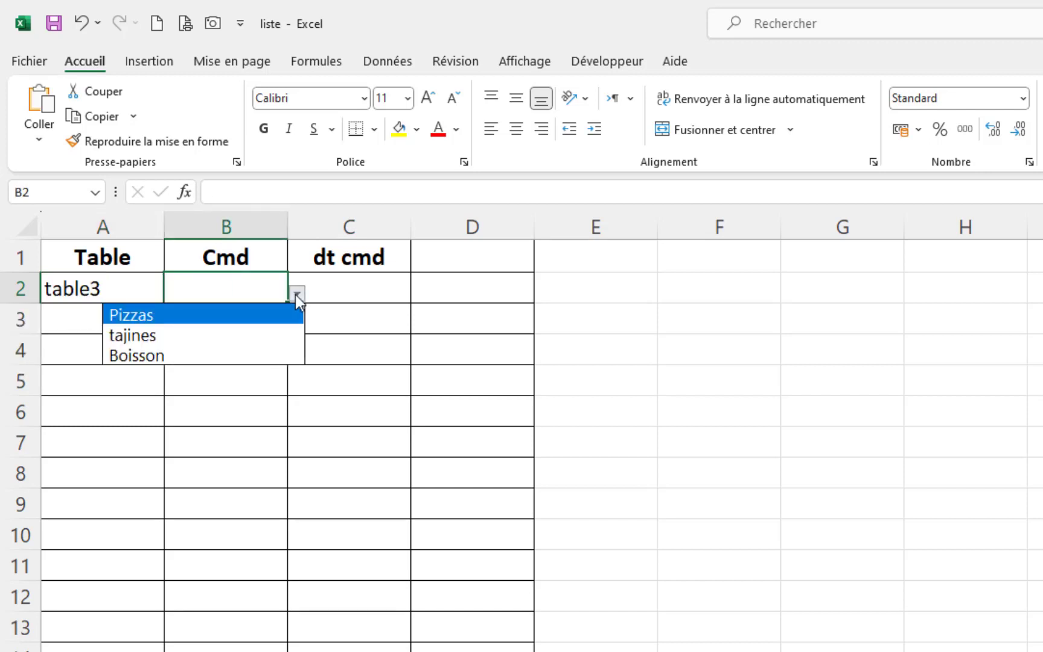
{"action": "left_click", "coordinate": [175, 336]}
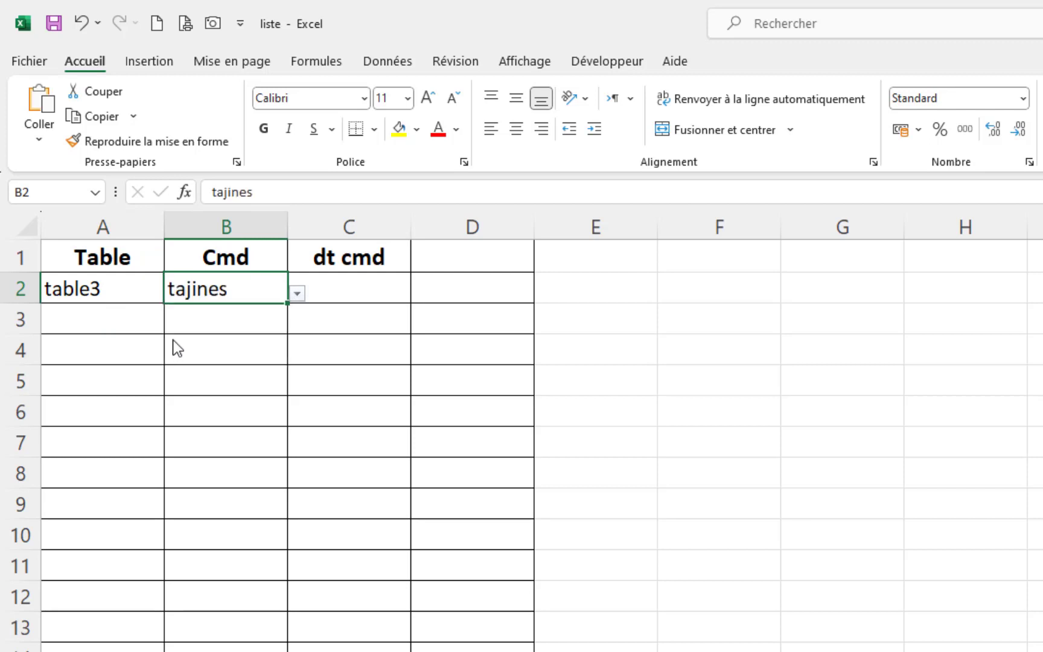
{"action": "left_click", "coordinate": [372, 293]}
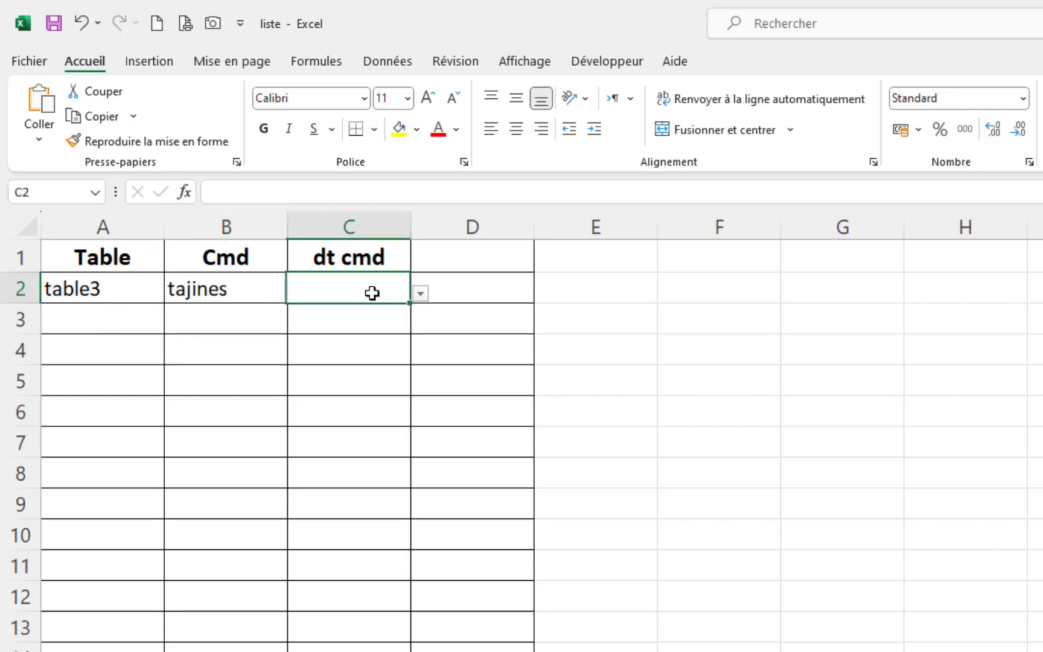
{"action": "left_click", "coordinate": [420, 294]}
{"action": "mouse_move", "coordinate": [400, 350]}
{"action": "left_mouse_down"}
{"action": "mouse_move", "coordinate": [395, 427]}
{"action": "mouse_move", "coordinate": [414, 347]}
{"action": "left_mouse_up"}
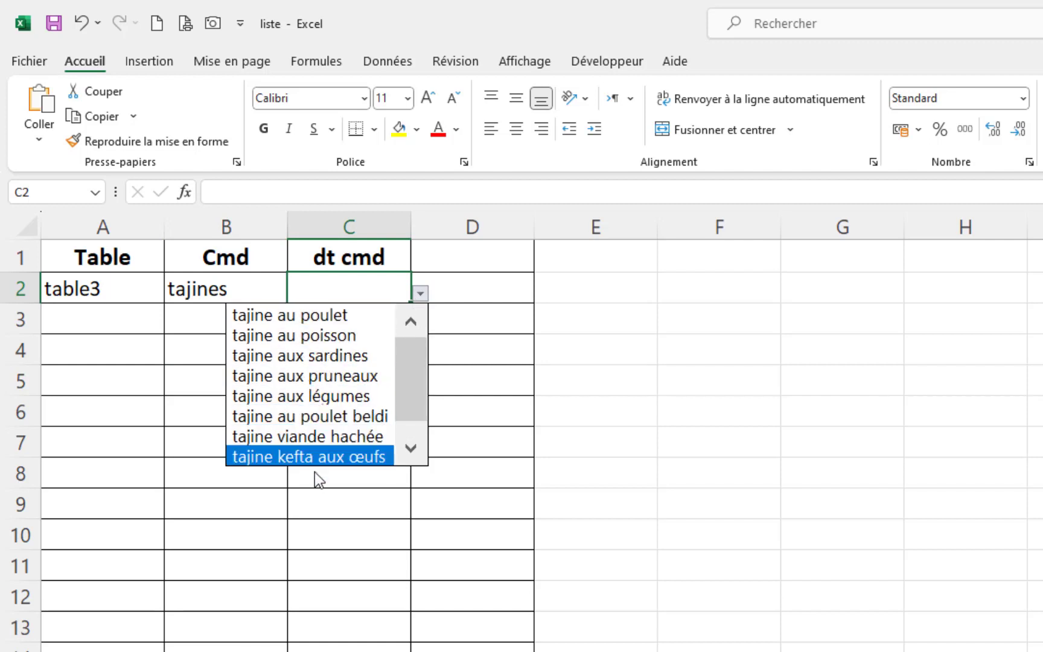
{"action": "left_click_drag", "start_coordinate": [418, 345], "coordinate": [405, 429]}
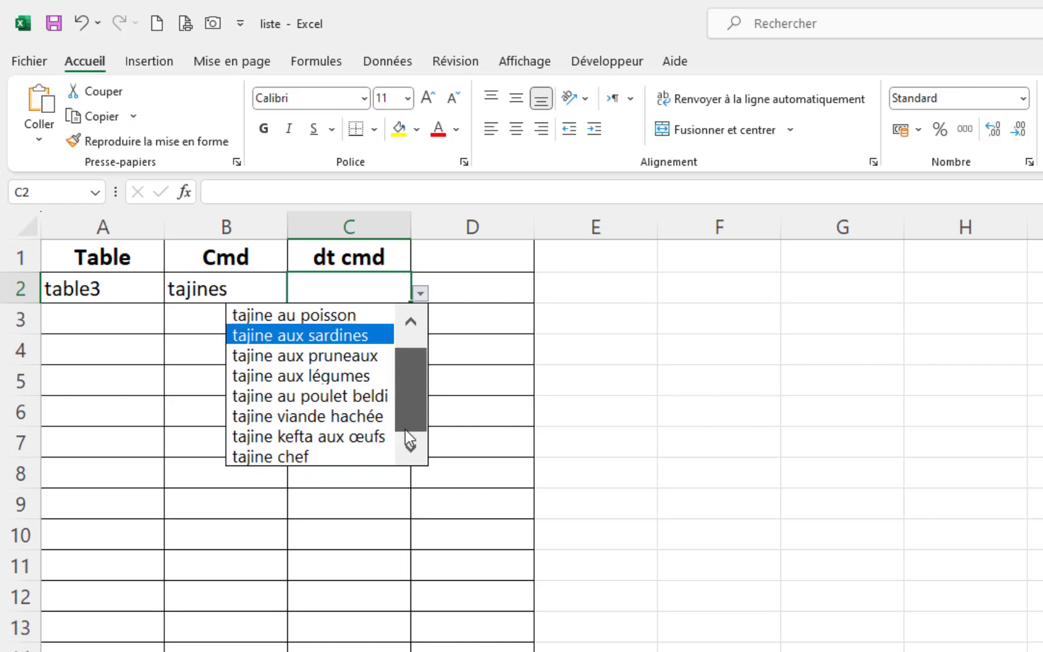
{"action": "left_click", "coordinate": [324, 458]}
Step: Change B2 to Pizzas and pick Margherita from C2's pizza list
{"action": "left_click", "coordinate": [135, 324]}
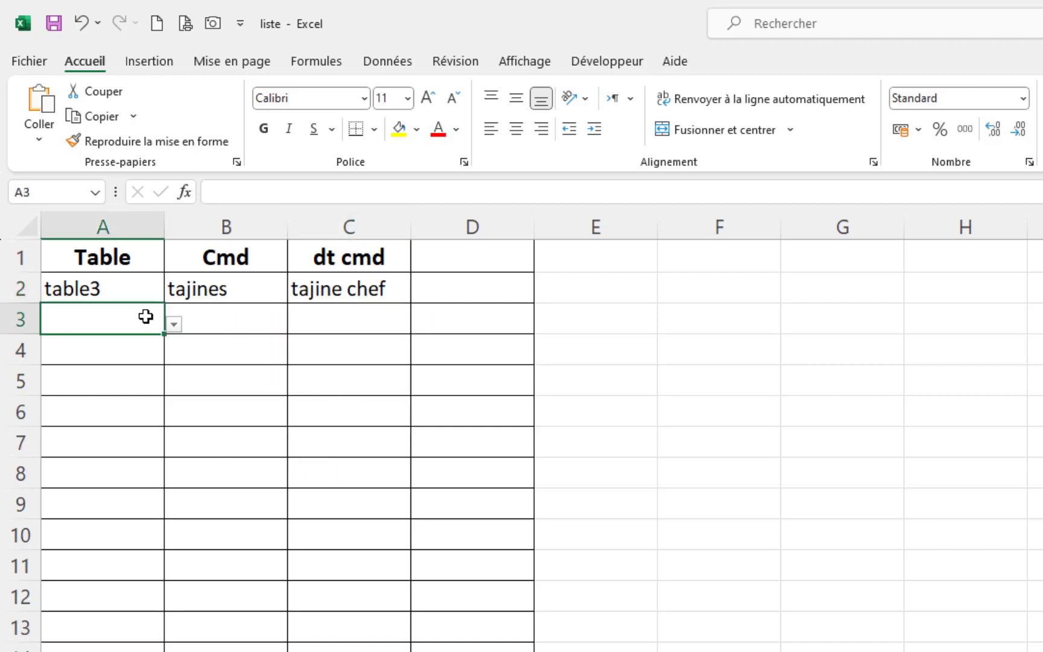
{"action": "left_click", "coordinate": [240, 290]}
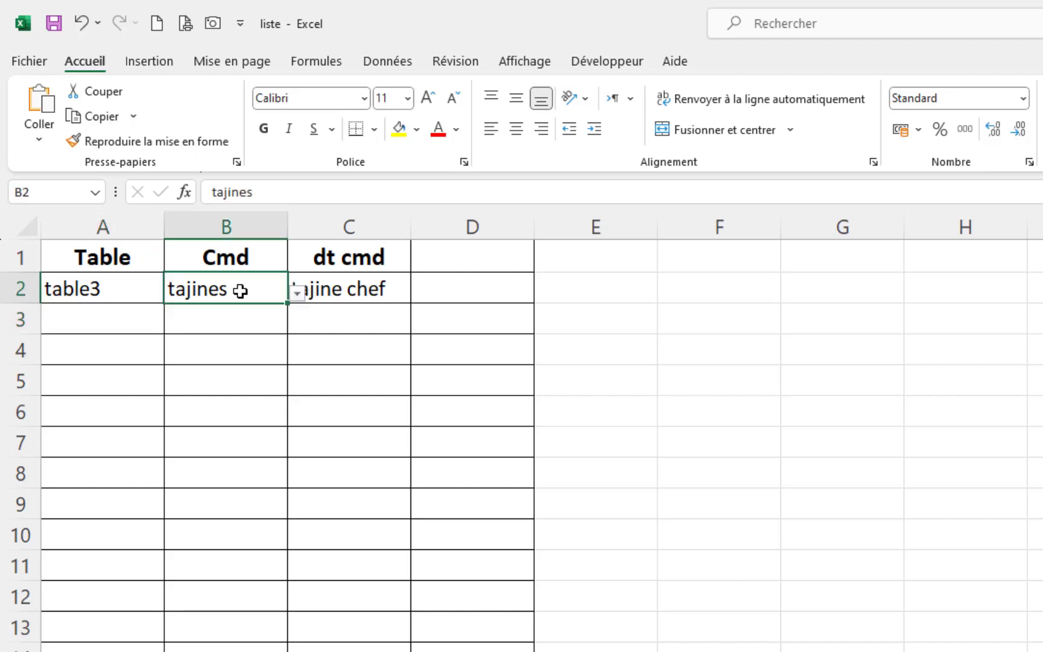
{"action": "left_click", "coordinate": [297, 292]}
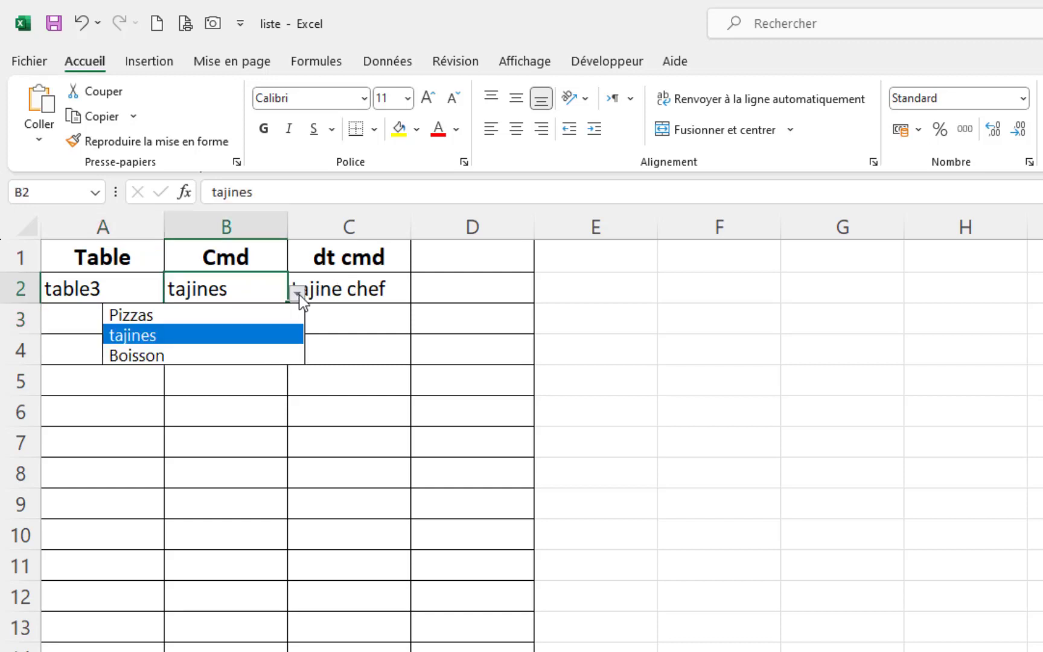
{"action": "left_click", "coordinate": [164, 314]}
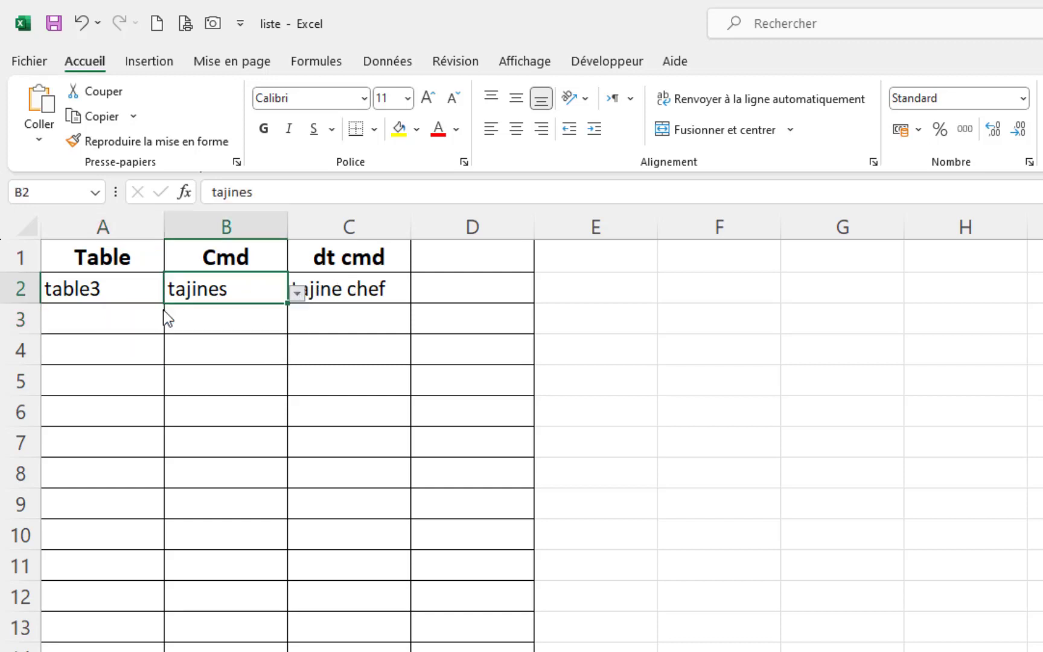
{"action": "left_click", "coordinate": [389, 294]}
{"action": "left_click", "coordinate": [417, 294]}
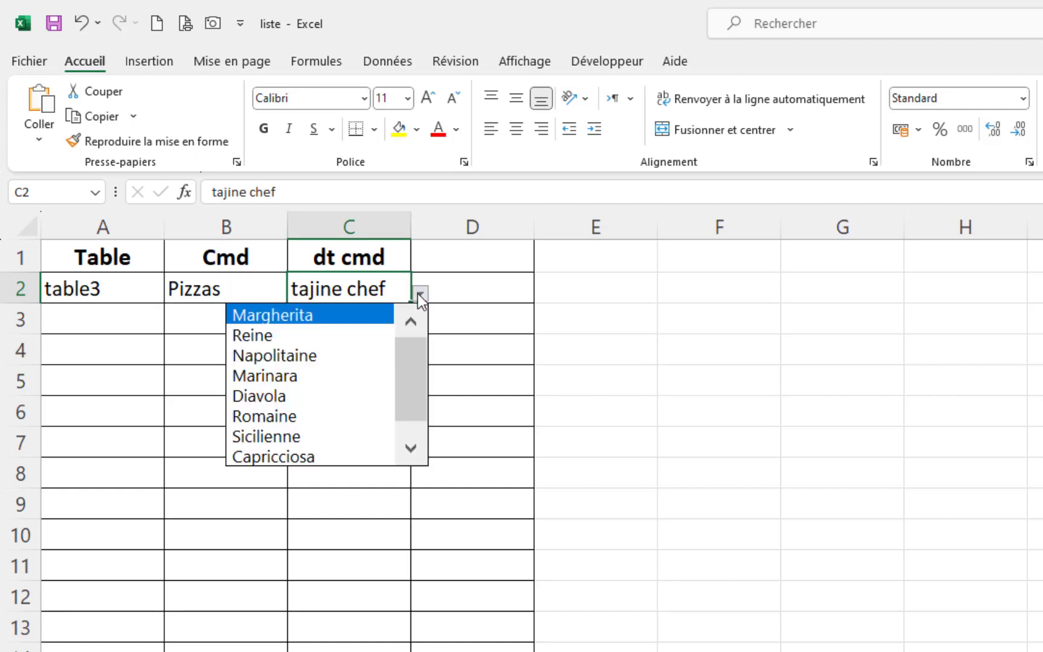
{"action": "scroll", "coordinate": [394, 402], "scroll_direction": "down", "scroll_amount": 1}
{"action": "mouse_move", "coordinate": [409, 370]}
{"action": "left_mouse_down"}
{"action": "mouse_move", "coordinate": [409, 339]}
{"action": "mouse_move", "coordinate": [400, 402]}
{"action": "mouse_move", "coordinate": [400, 326]}
{"action": "left_mouse_up"}
{"action": "left_click", "coordinate": [307, 316]}
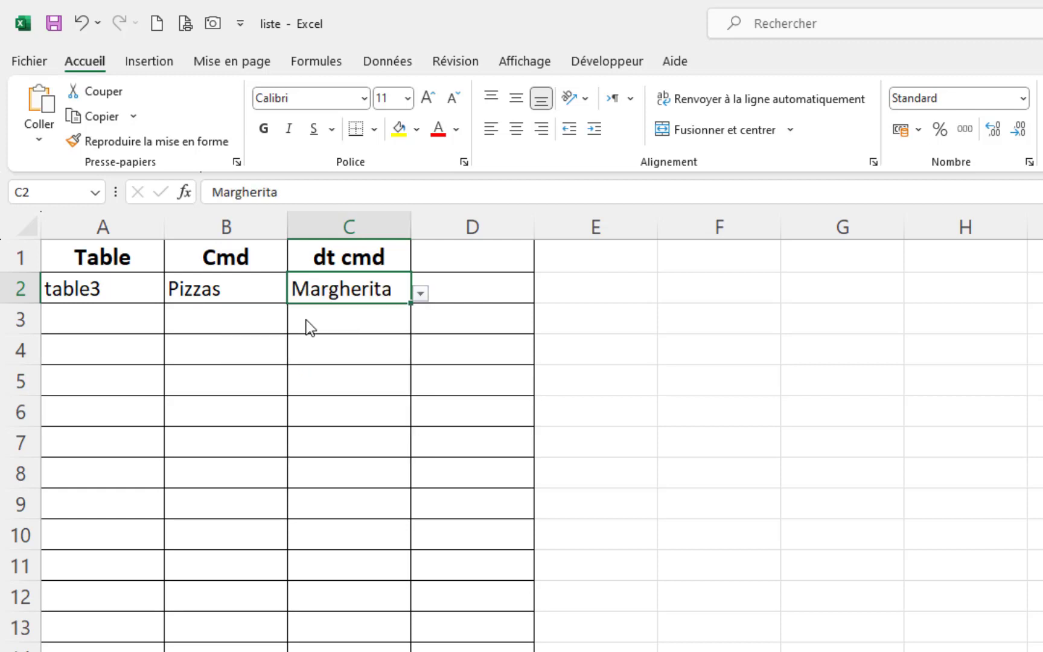
{"action": "left_click", "coordinate": [139, 324]}
{"action": "left_click", "coordinate": [173, 326]}
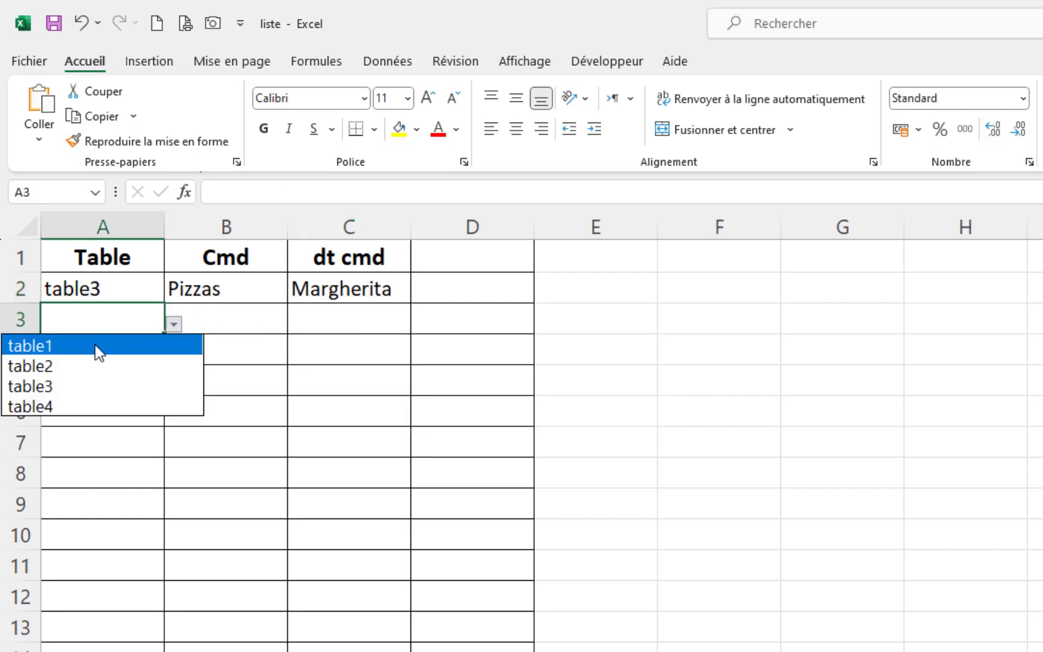
Step: Fill row 3 with table2, Boisson and soda from the drinks list
{"action": "left_click", "coordinate": [67, 366]}
{"action": "left_click", "coordinate": [249, 315]}
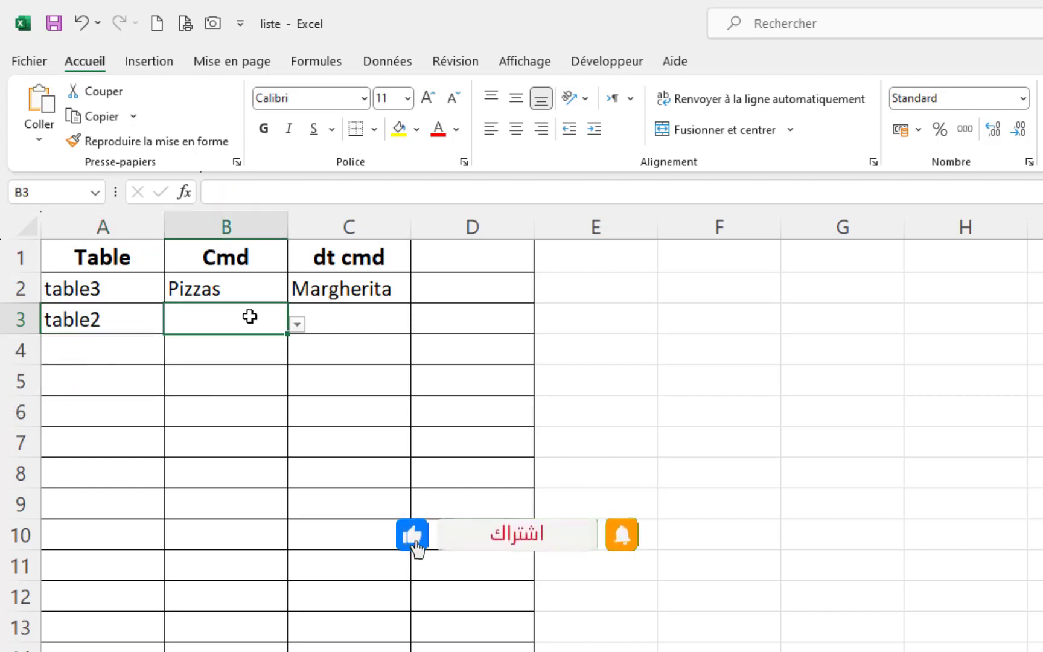
{"action": "left_click", "coordinate": [295, 325]}
{"action": "left_click", "coordinate": [172, 385]}
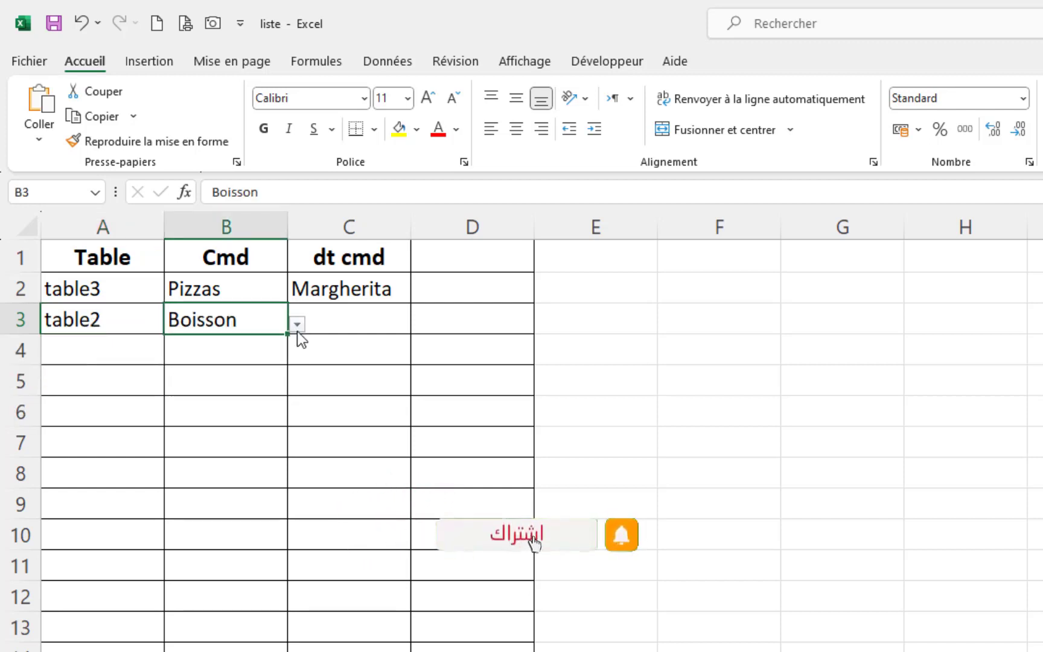
{"action": "left_click", "coordinate": [386, 326]}
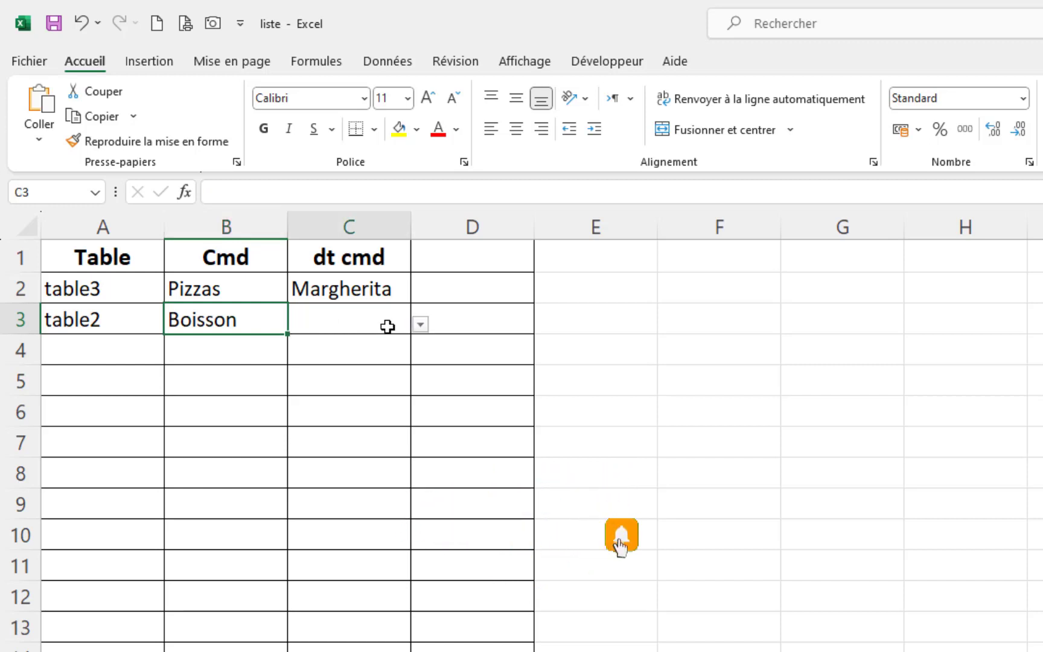
{"action": "left_click", "coordinate": [418, 324]}
{"action": "mouse_move", "coordinate": [405, 391]}
{"action": "left_mouse_down"}
{"action": "mouse_move", "coordinate": [410, 403]}
{"action": "mouse_move", "coordinate": [421, 365]}
{"action": "mouse_move", "coordinate": [421, 410]}
{"action": "left_mouse_up"}
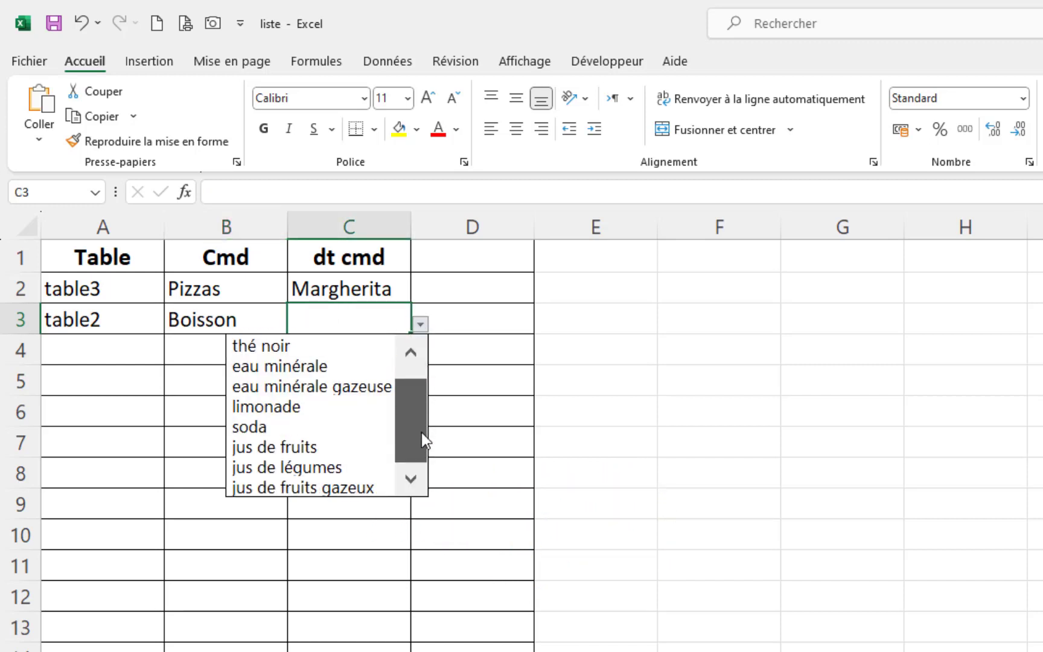
{"action": "left_click", "coordinate": [418, 324]}
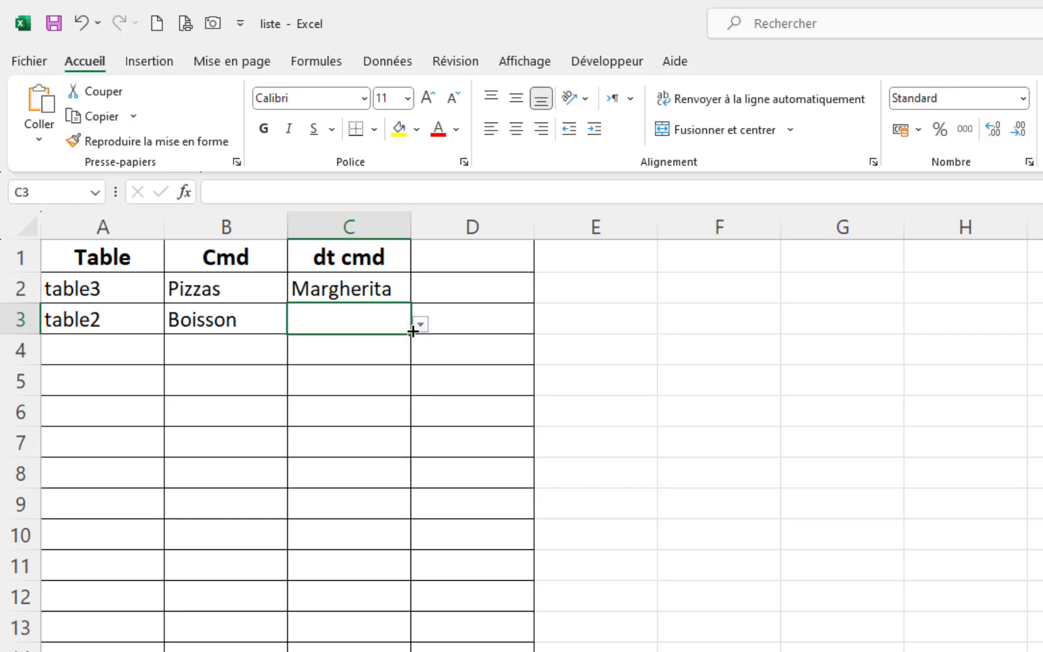
{"action": "left_click", "coordinate": [419, 324]}
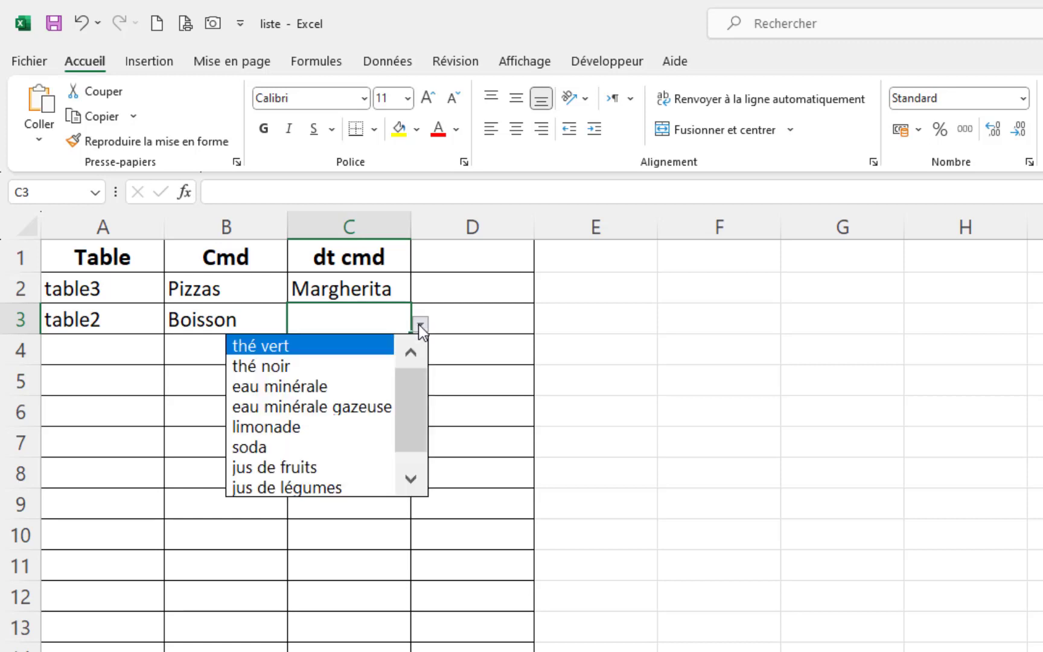
{"action": "left_click", "coordinate": [318, 449]}
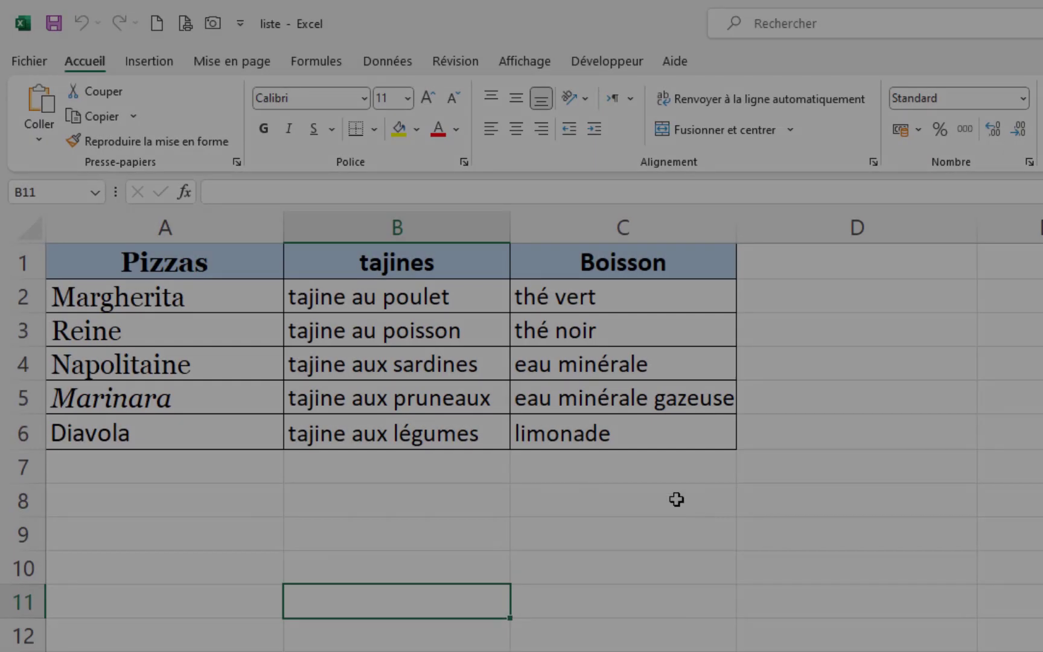
{"action": "left_click", "coordinate": [363, 507]}
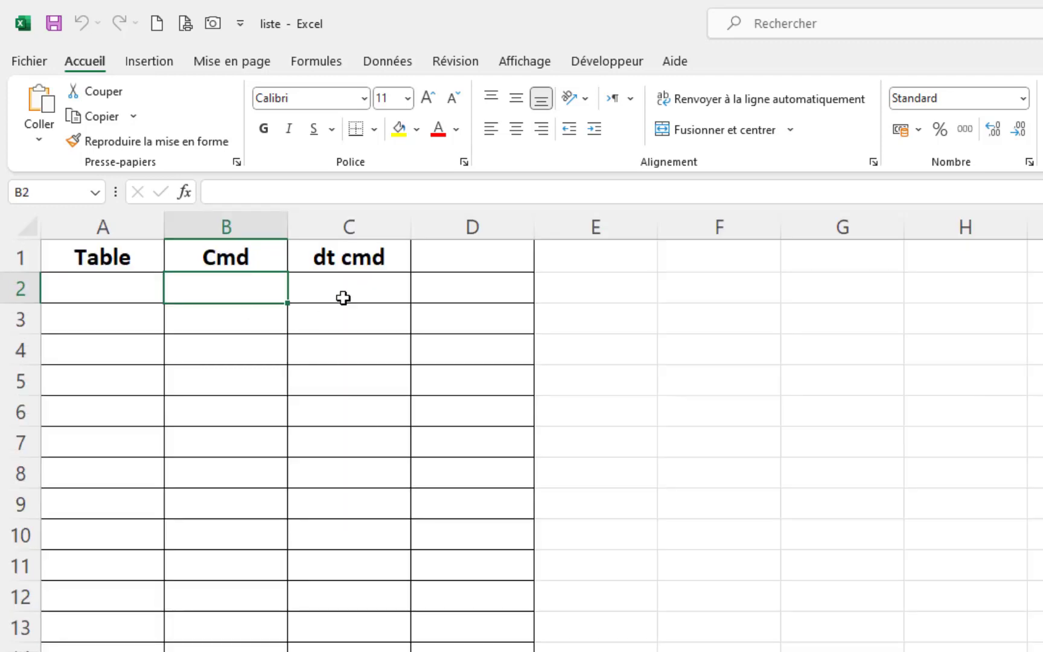
{"action": "left_click", "coordinate": [342, 298]}
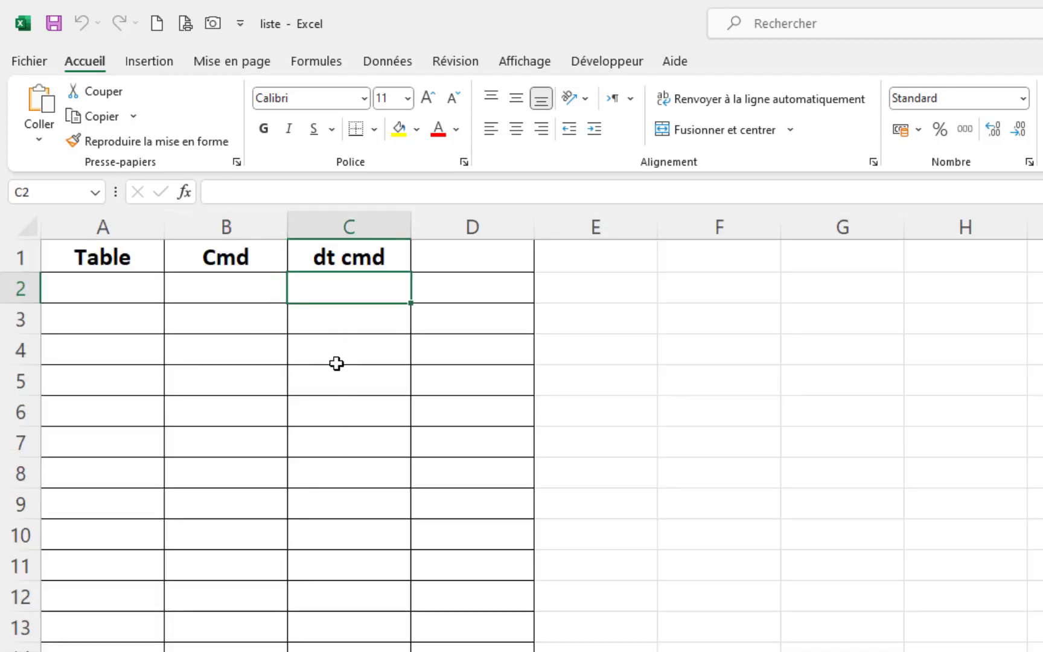
{"action": "left_click", "coordinate": [338, 363]}
{"action": "left_click", "coordinate": [221, 342]}
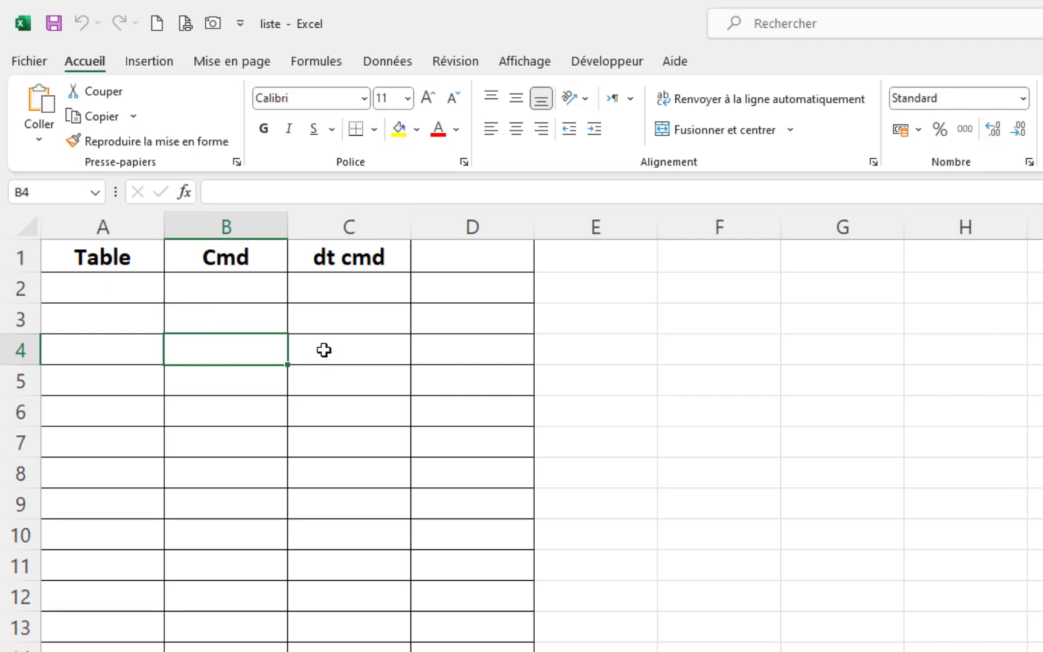
{"action": "left_click", "coordinate": [178, 294]}
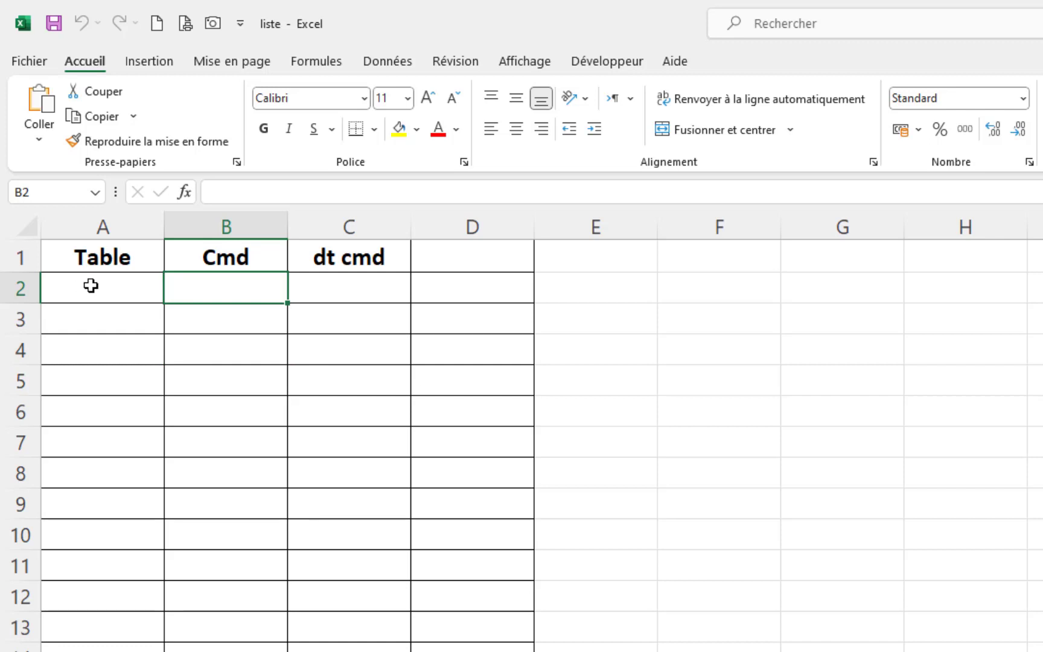
{"action": "left_click_drag", "start_coordinate": [91, 285], "coordinate": [100, 649]}
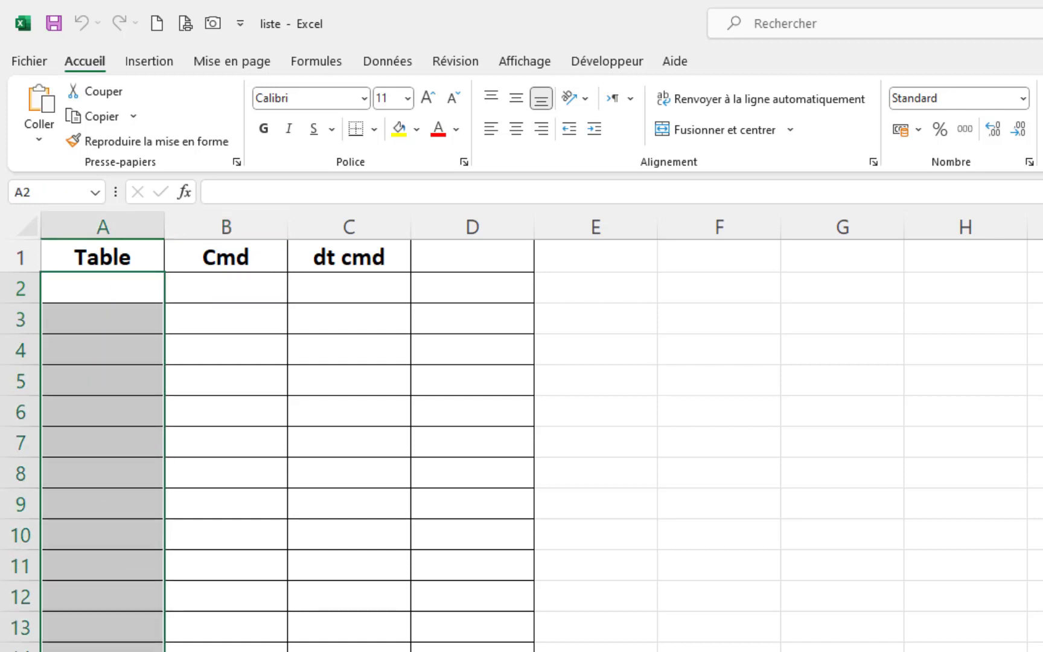
Step: Give A2:A23 list validation with source table1;table2;table3;table4
{"action": "left_click", "coordinate": [91, 288]}
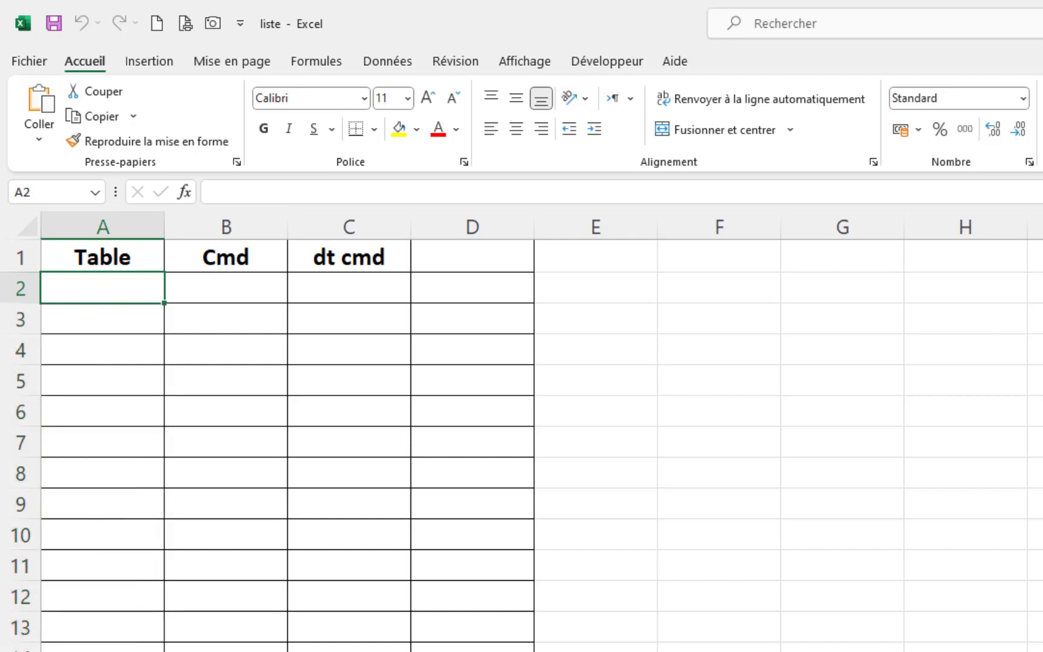
{"action": "key", "text": "shift"}
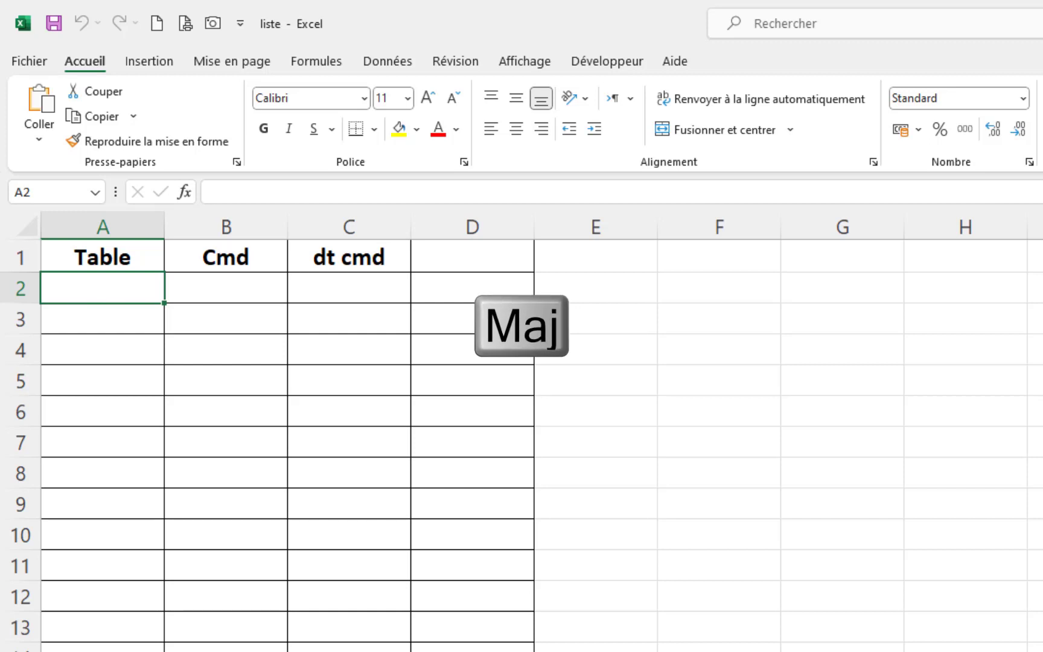
{"action": "left_click", "coordinate": [102, 648], "text": "shift"}
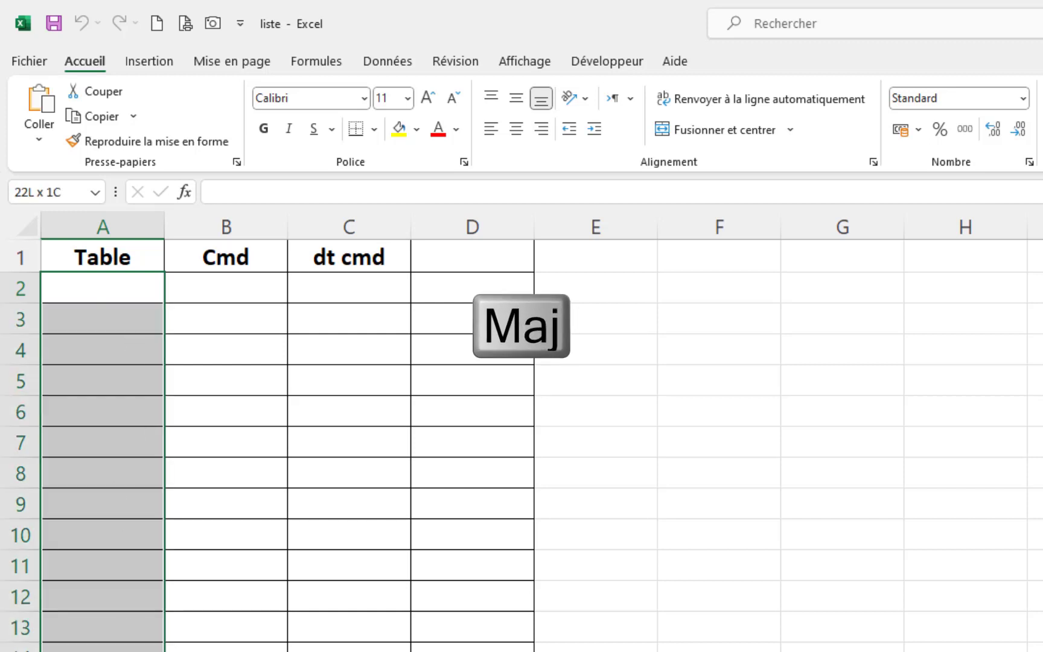
{"action": "left_click", "coordinate": [397, 68]}
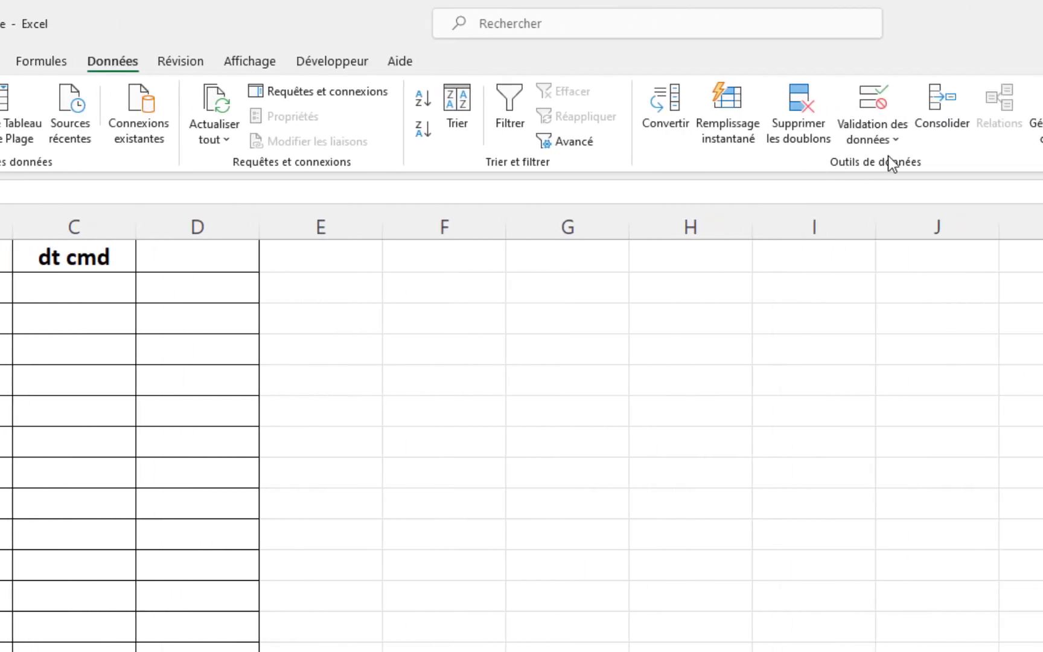
{"action": "left_click", "coordinate": [884, 135]}
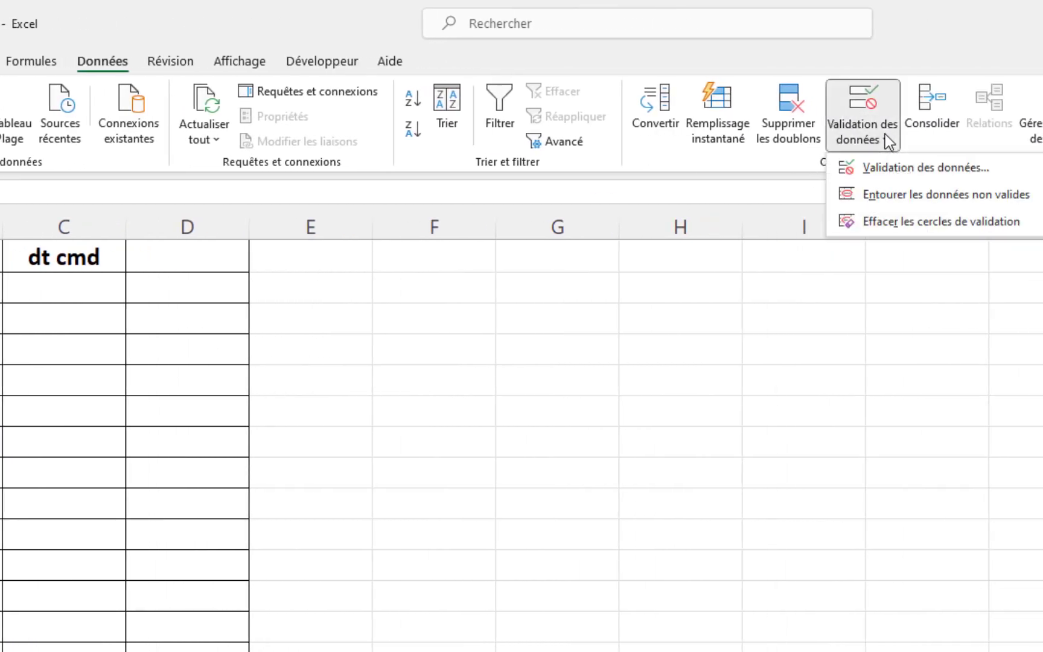
{"action": "left_click", "coordinate": [888, 166]}
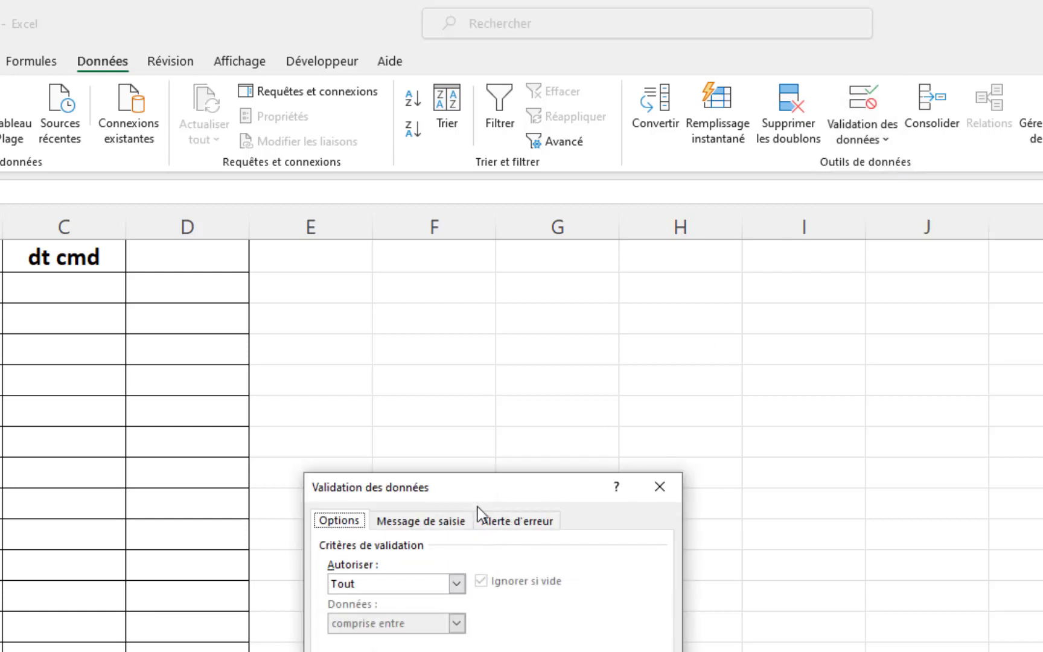
{"action": "left_click_drag", "start_coordinate": [486, 487], "coordinate": [425, 354]}
{"action": "left_click", "coordinate": [395, 450]}
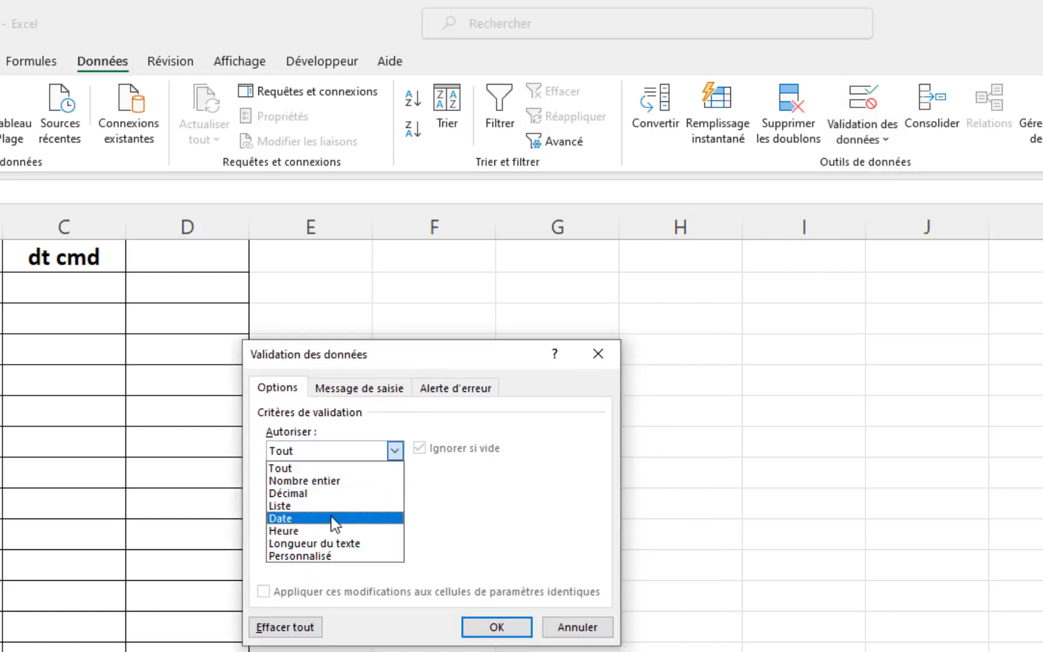
{"action": "left_click", "coordinate": [346, 505]}
{"action": "type", "text": "table1;table2;table3;table4"}
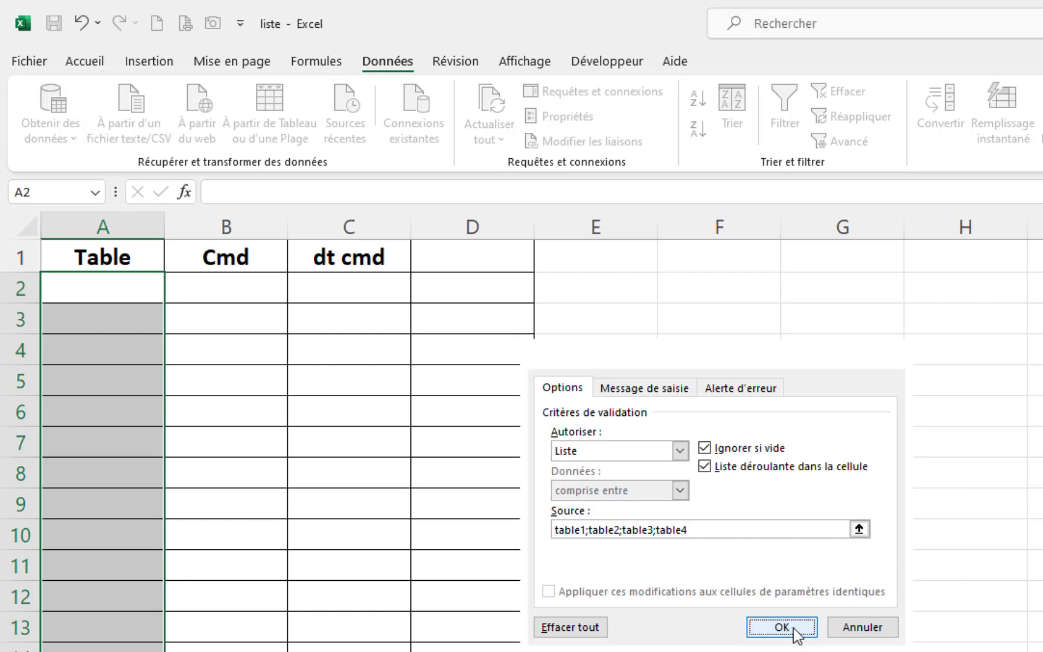
{"action": "left_click", "coordinate": [782, 627]}
Step: Check that A2's drop-down offers the four tables, then move to B2
{"action": "left_click", "coordinate": [125, 293]}
{"action": "left_click", "coordinate": [127, 353]}
{"action": "left_click", "coordinate": [140, 293]}
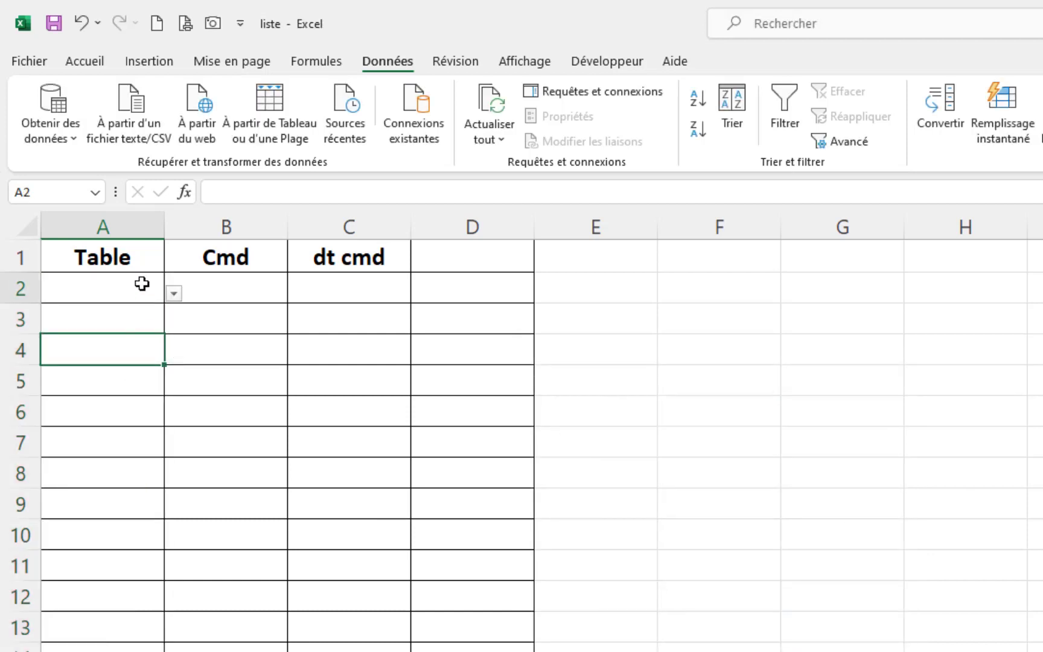
{"action": "left_click", "coordinate": [174, 295]}
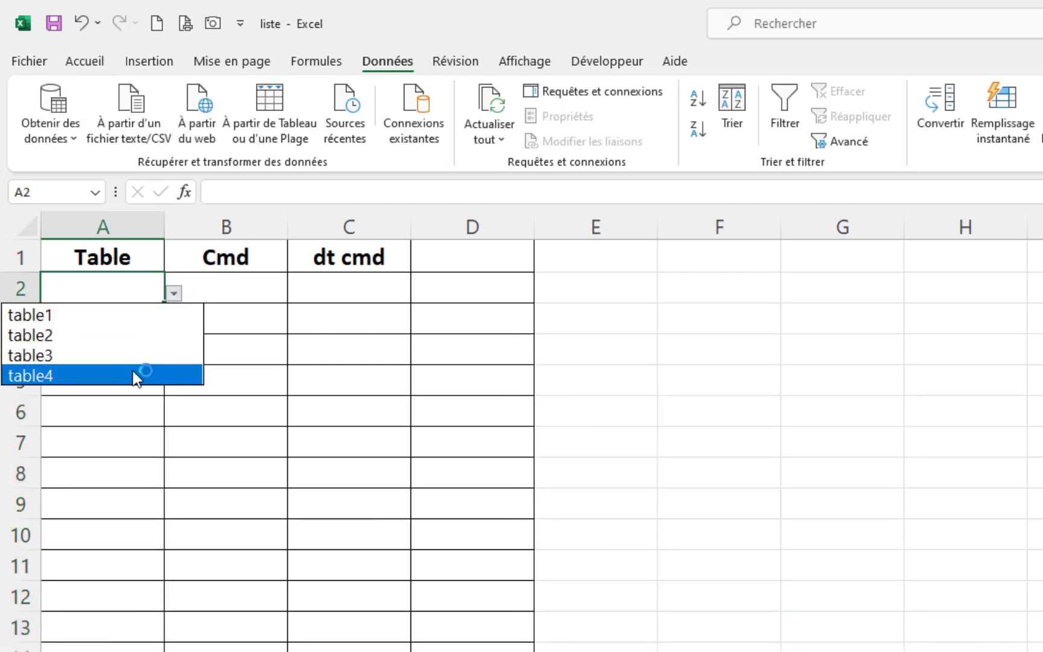
{"action": "left_click", "coordinate": [213, 290]}
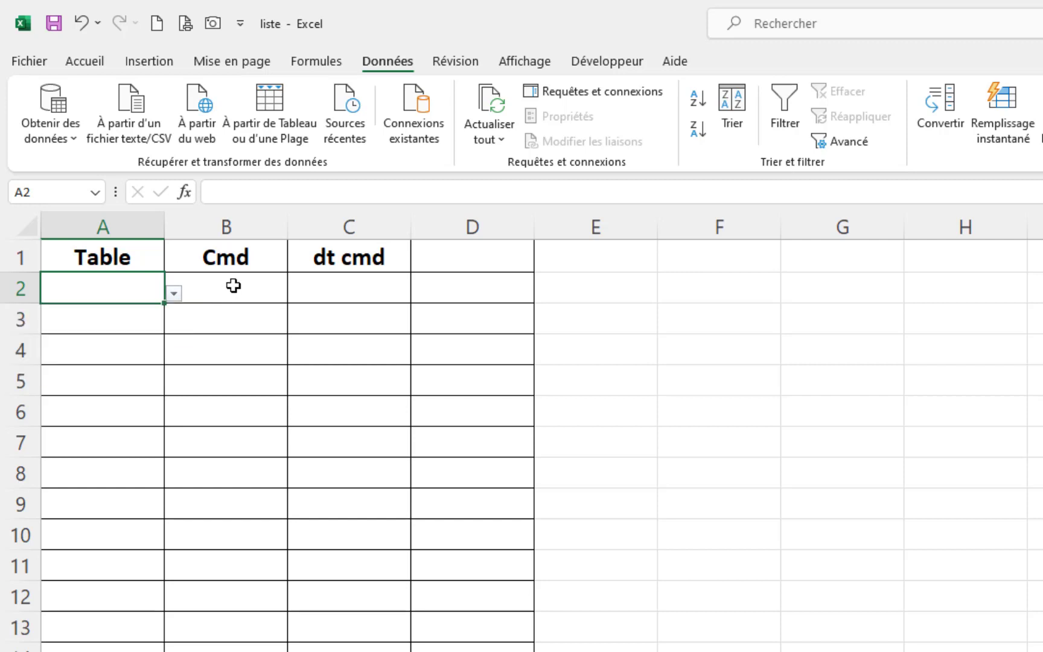
{"action": "left_click", "coordinate": [233, 284]}
{"action": "left_click", "coordinate": [122, 295]}
{"action": "left_click", "coordinate": [236, 282]}
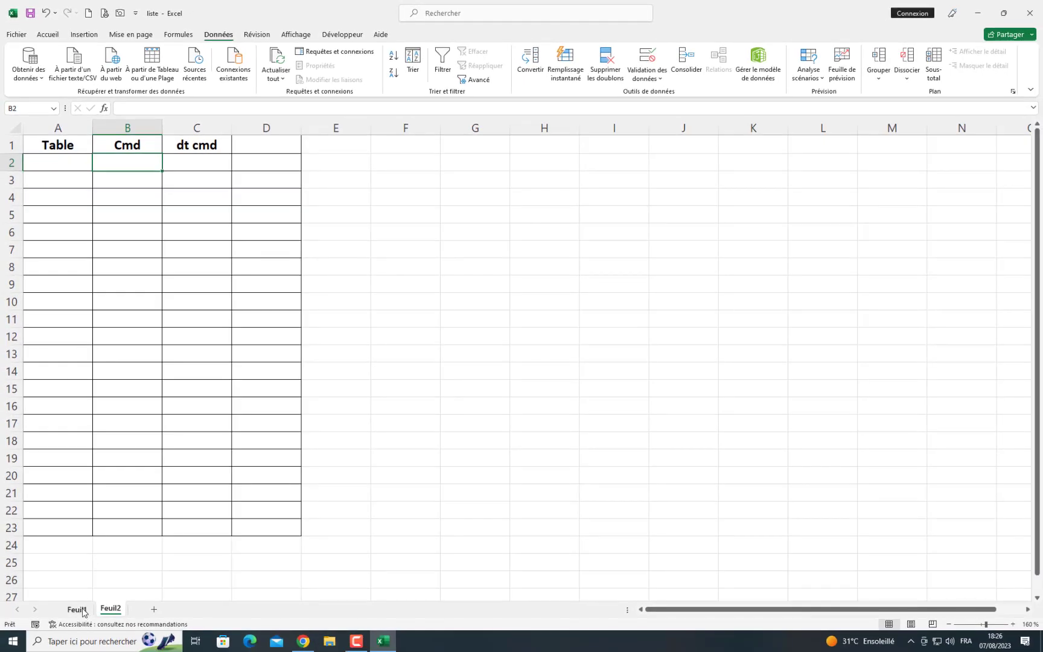
{"action": "left_click", "coordinate": [77, 609]}
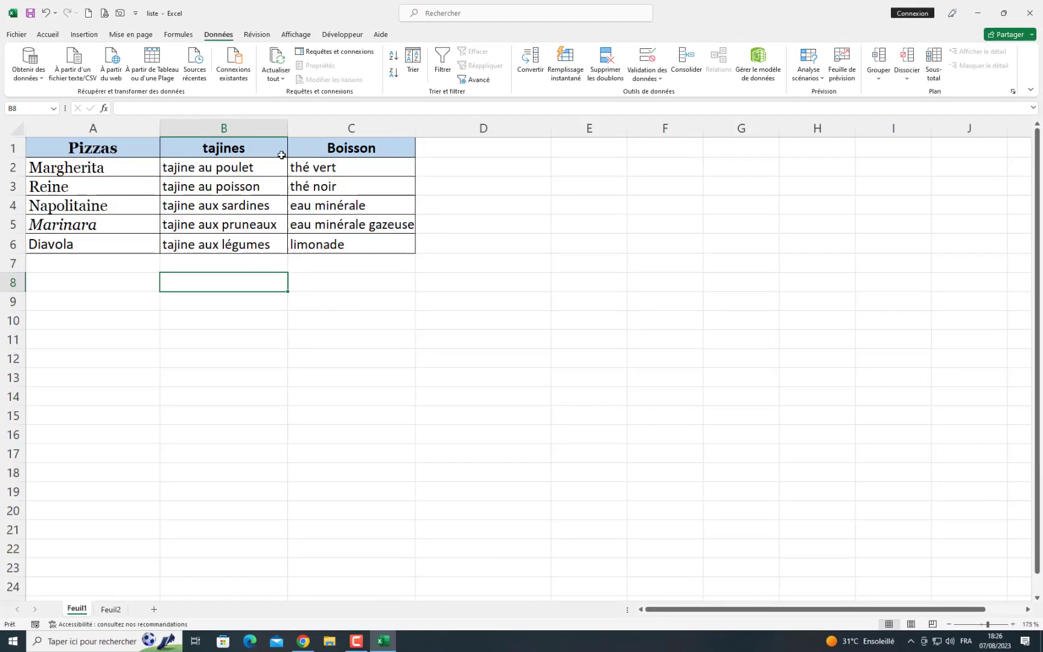
{"action": "left_click", "coordinate": [111, 608]}
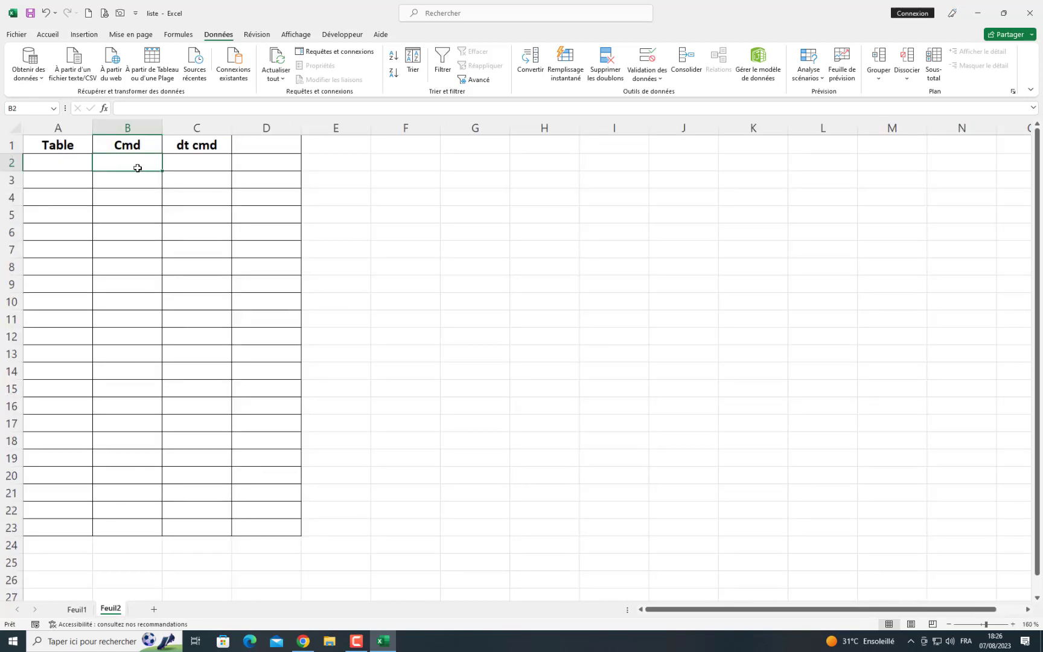
{"action": "left_click_drag", "start_coordinate": [137, 161], "coordinate": [130, 527]}
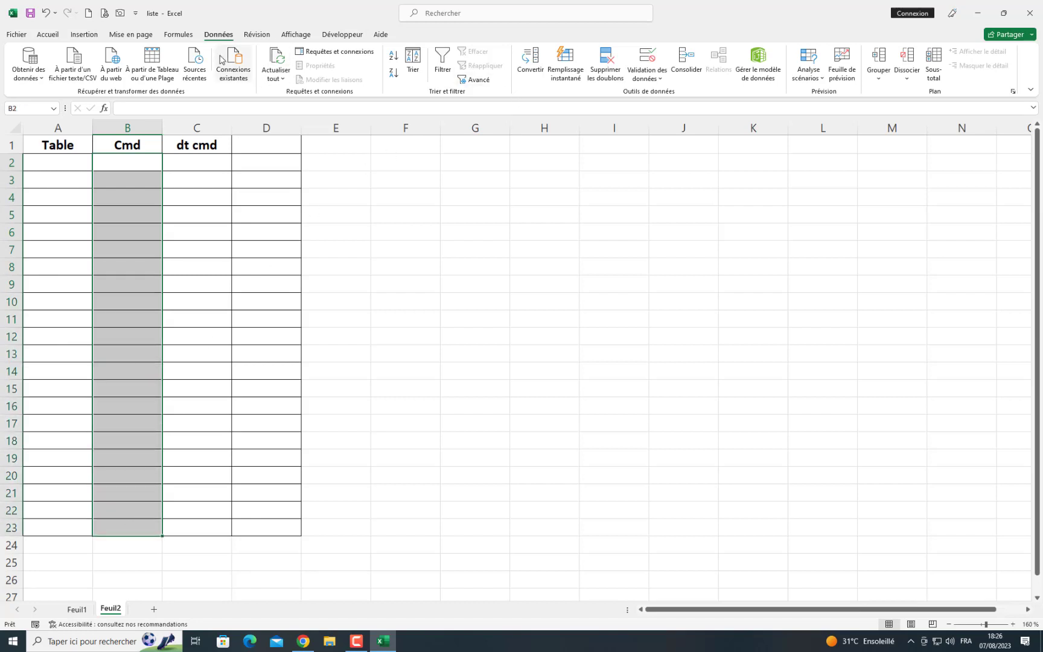
Step: Set the Cmd cells' list validation source to Feuil1!A1:C1 (Pizzas, tajines, Boisson)
{"action": "left_click", "coordinate": [647, 83]}
{"action": "left_click", "coordinate": [651, 95]}
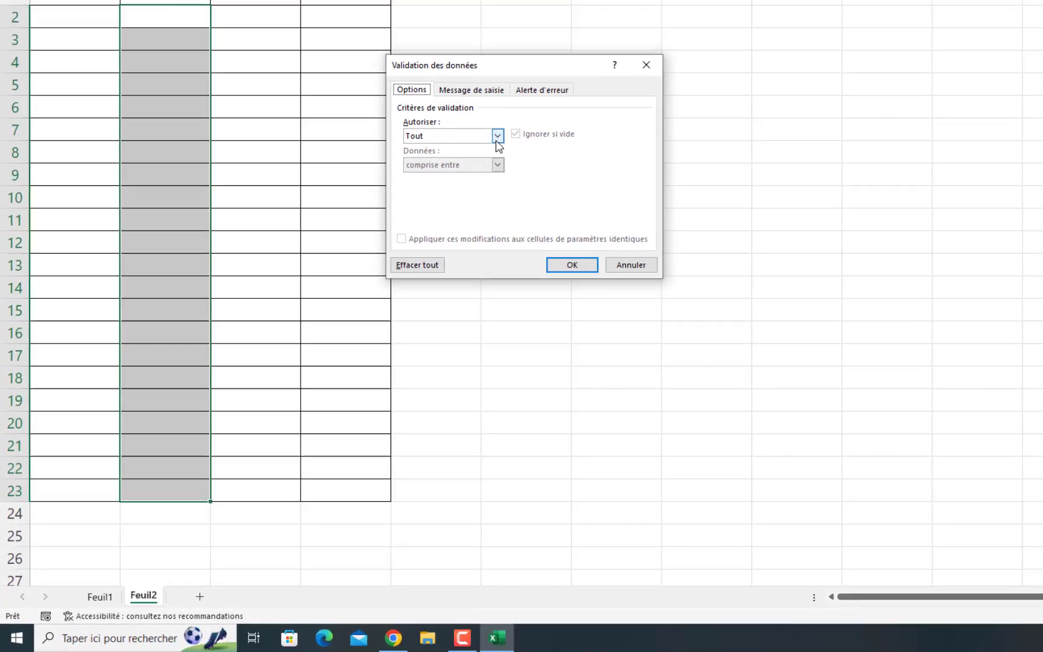
{"action": "left_click", "coordinate": [385, 255]}
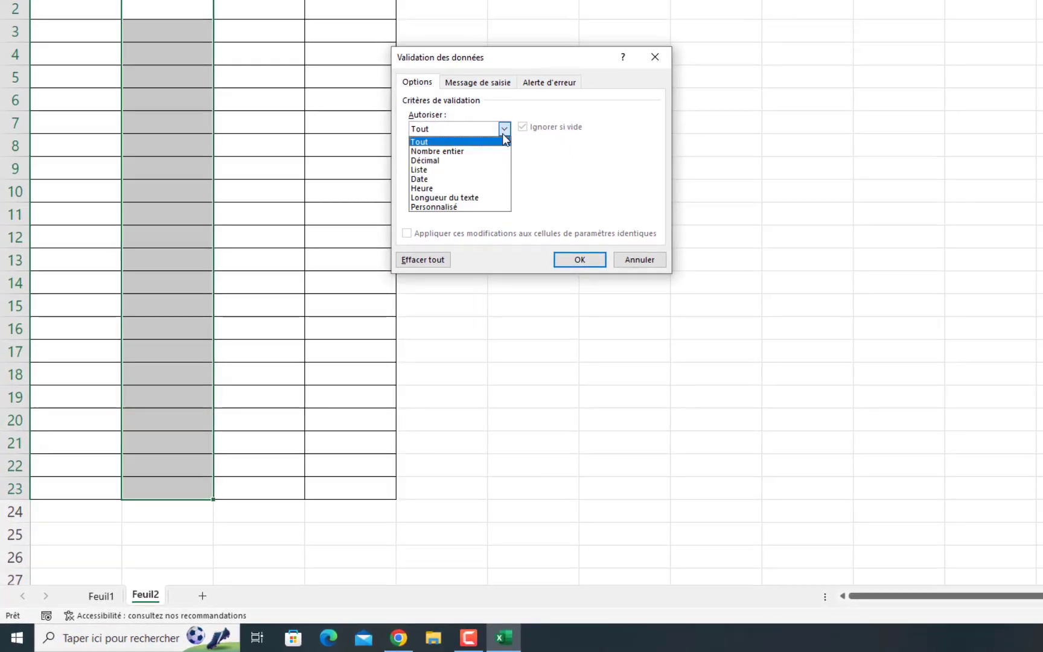
{"action": "left_click", "coordinate": [450, 170]}
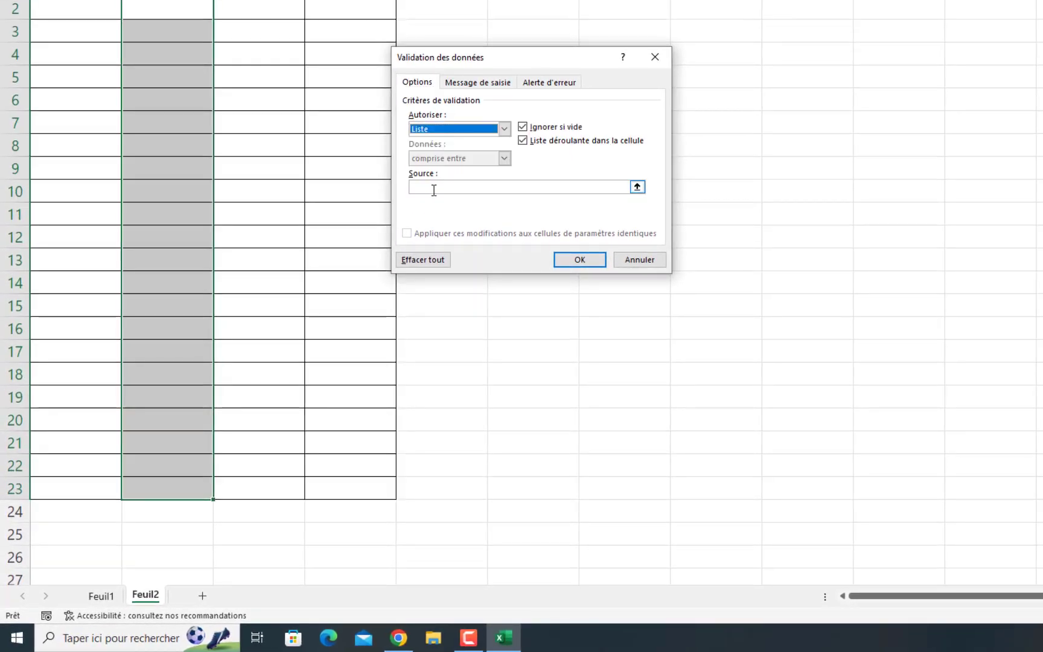
{"action": "left_click", "coordinate": [429, 185]}
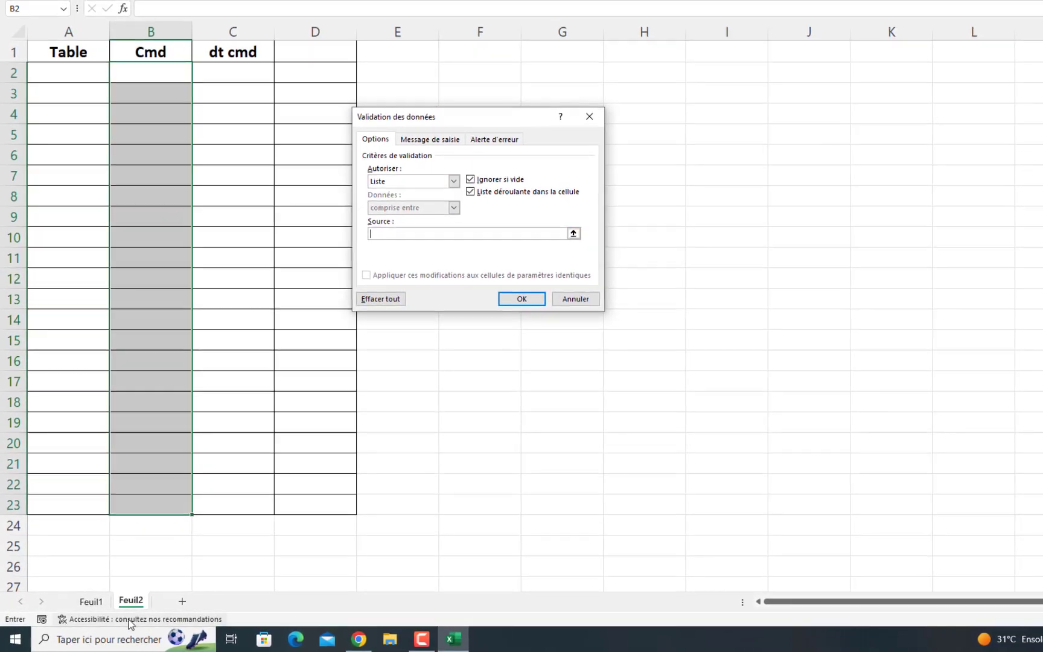
{"action": "left_click", "coordinate": [92, 602]}
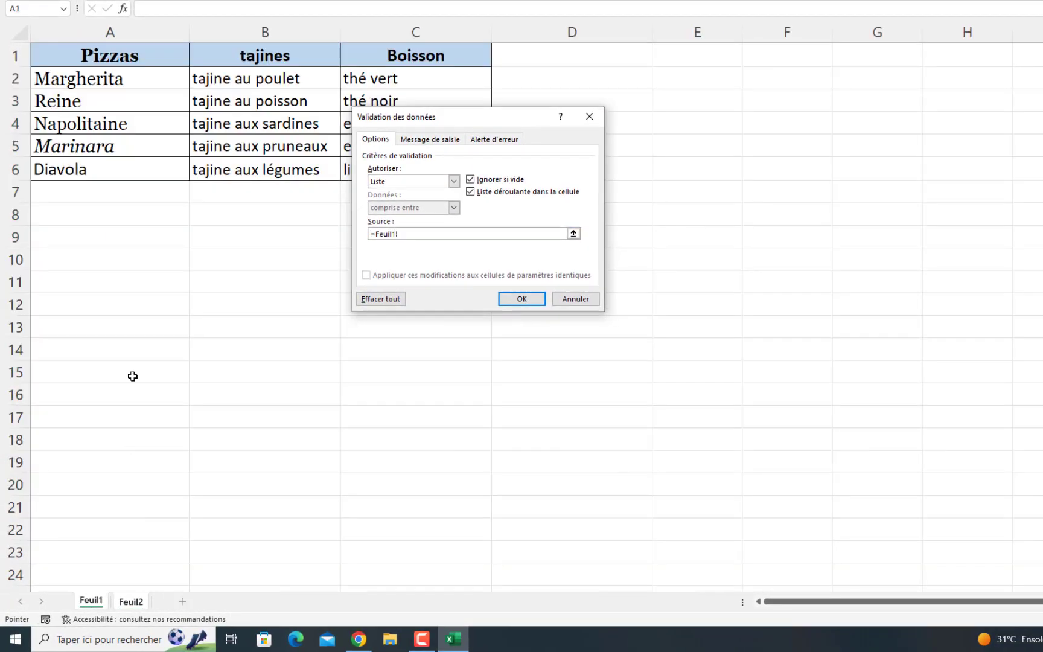
{"action": "left_click_drag", "start_coordinate": [100, 58], "coordinate": [420, 53]}
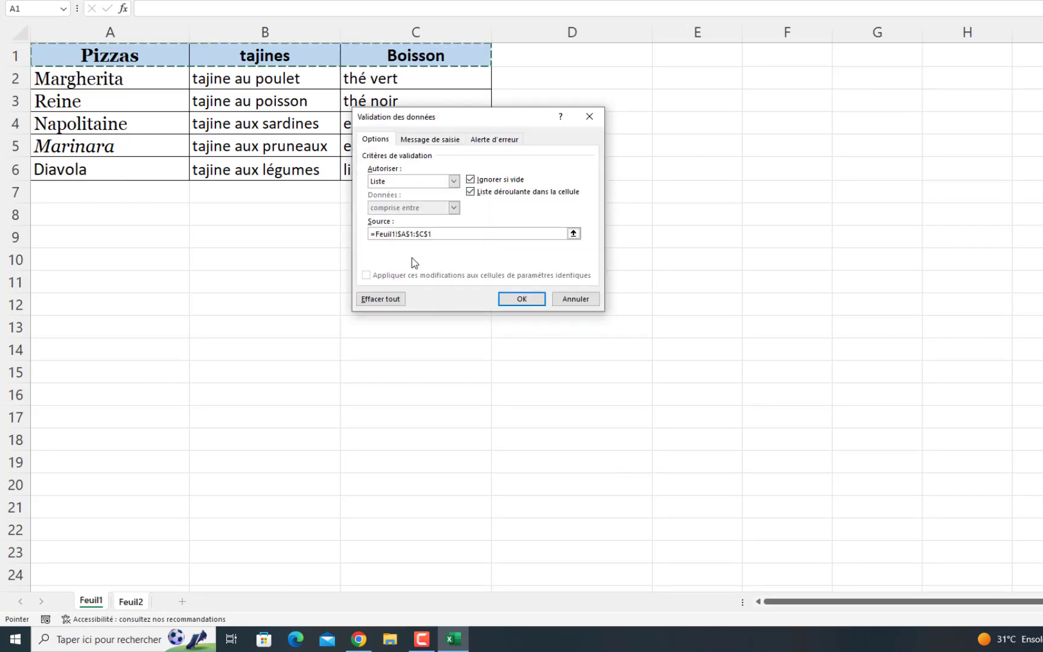
{"action": "left_click", "coordinate": [514, 300]}
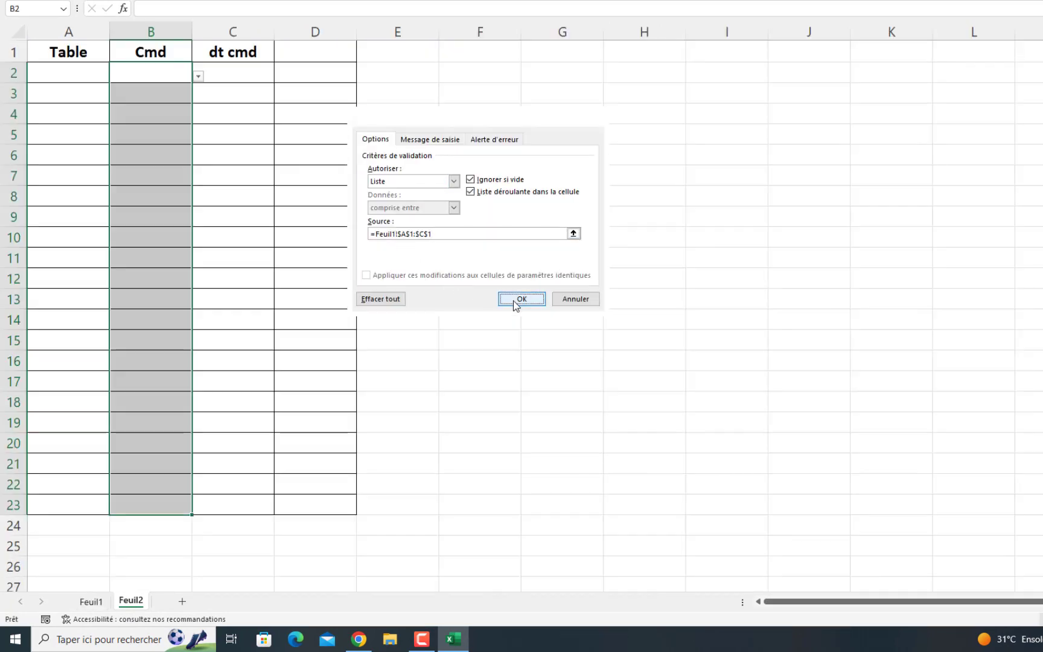
{"action": "left_click", "coordinate": [161, 93]}
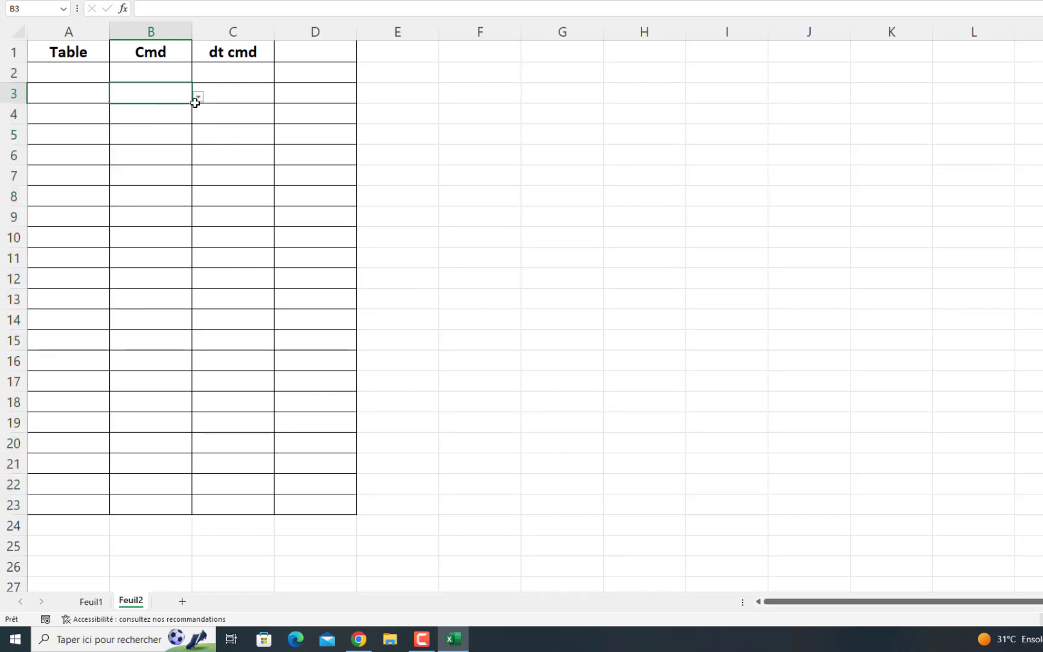
{"action": "left_click", "coordinate": [196, 100]}
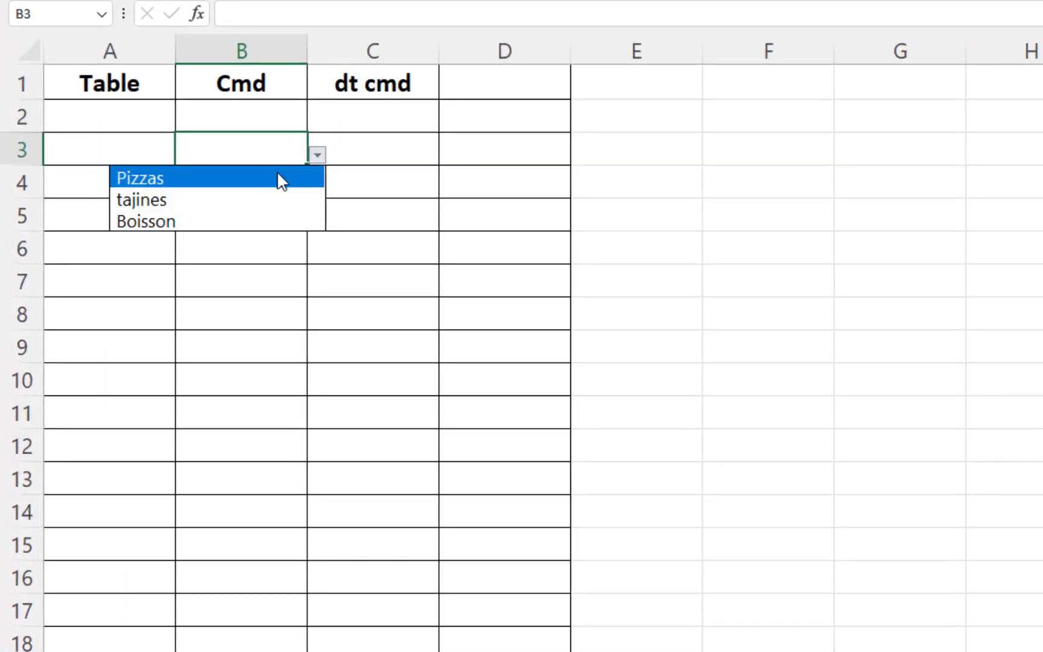
{"action": "key", "text": "Escape"}
{"action": "left_click", "coordinate": [282, 113]}
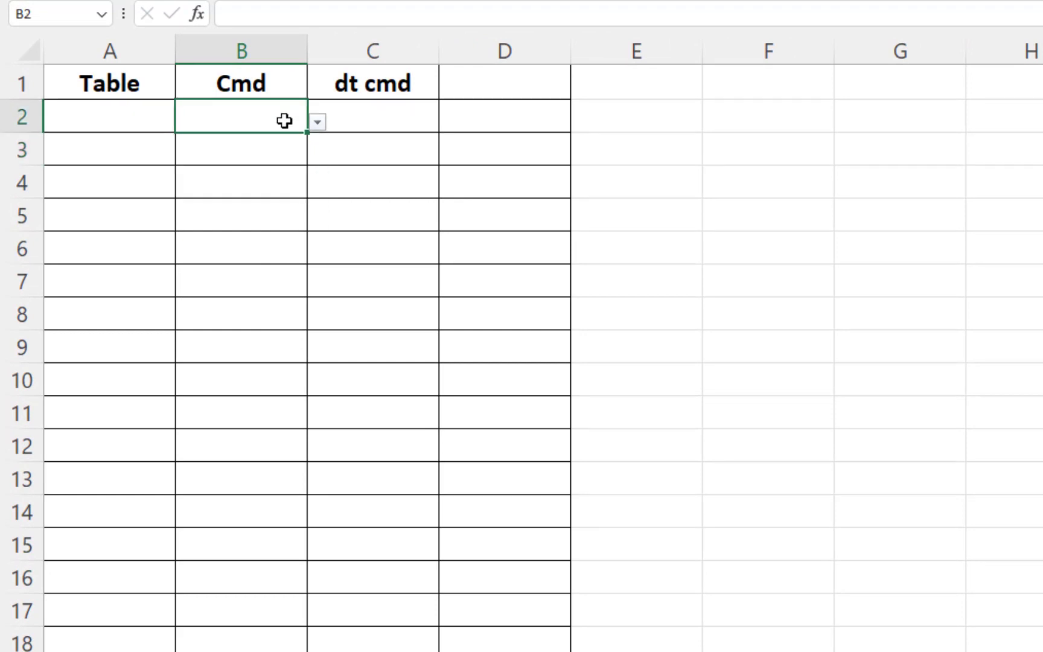
{"action": "left_click", "coordinate": [318, 122]}
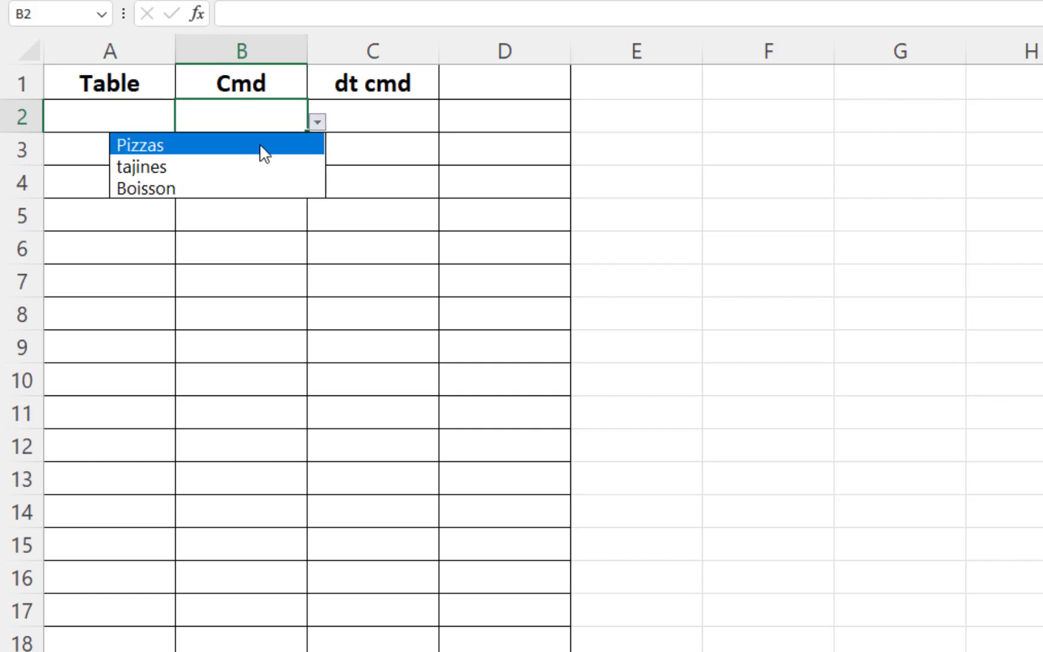
{"action": "left_click", "coordinate": [87, 117]}
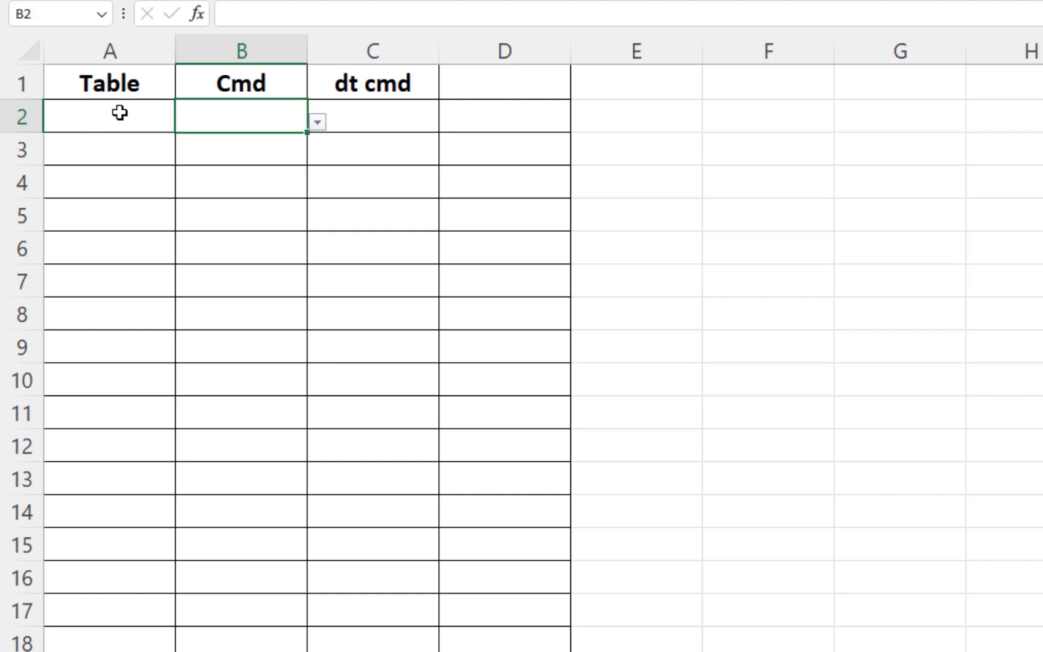
{"action": "left_click", "coordinate": [120, 112]}
{"action": "left_click", "coordinate": [184, 122]}
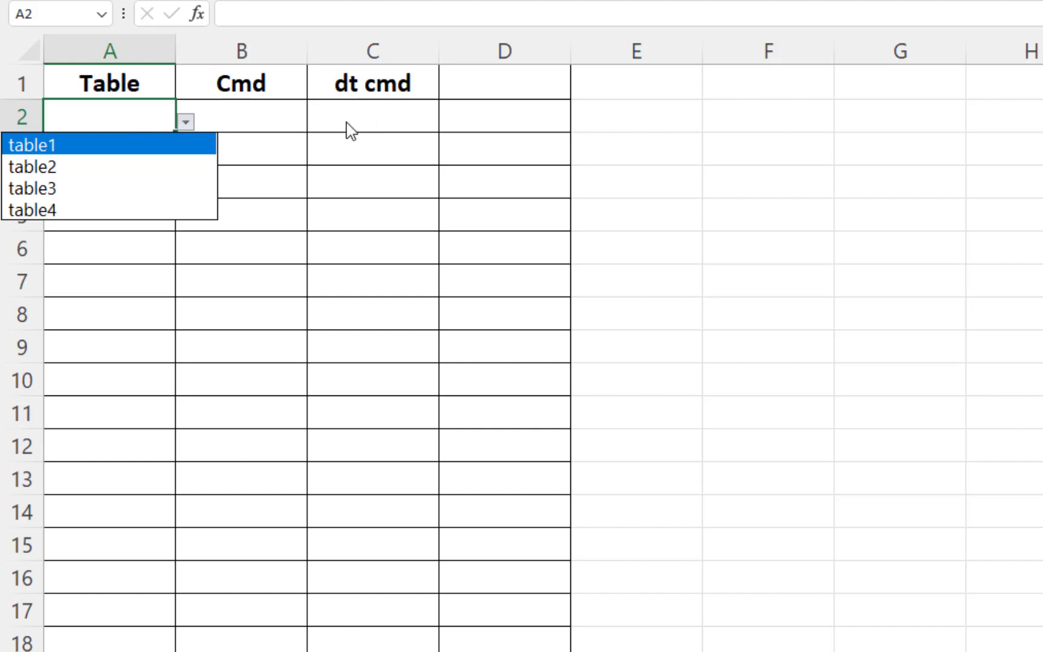
Step: Open the Cmd drop-downs in B2, B7 and B13 without choosing, then move to C2
{"action": "left_click", "coordinate": [272, 120]}
{"action": "left_click", "coordinate": [272, 119]}
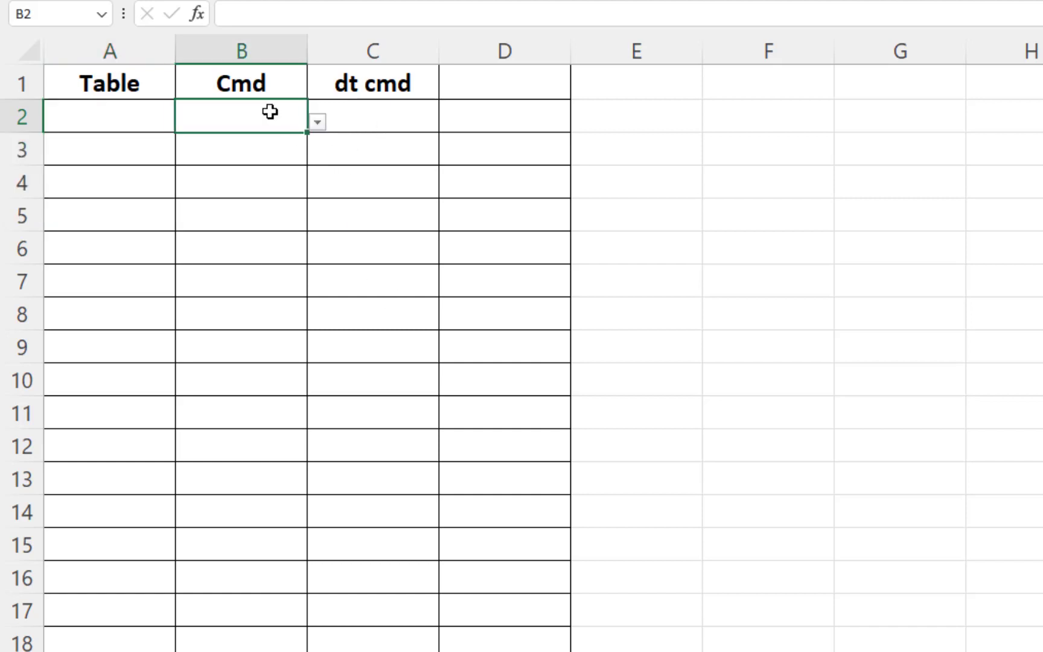
{"action": "left_click", "coordinate": [316, 123]}
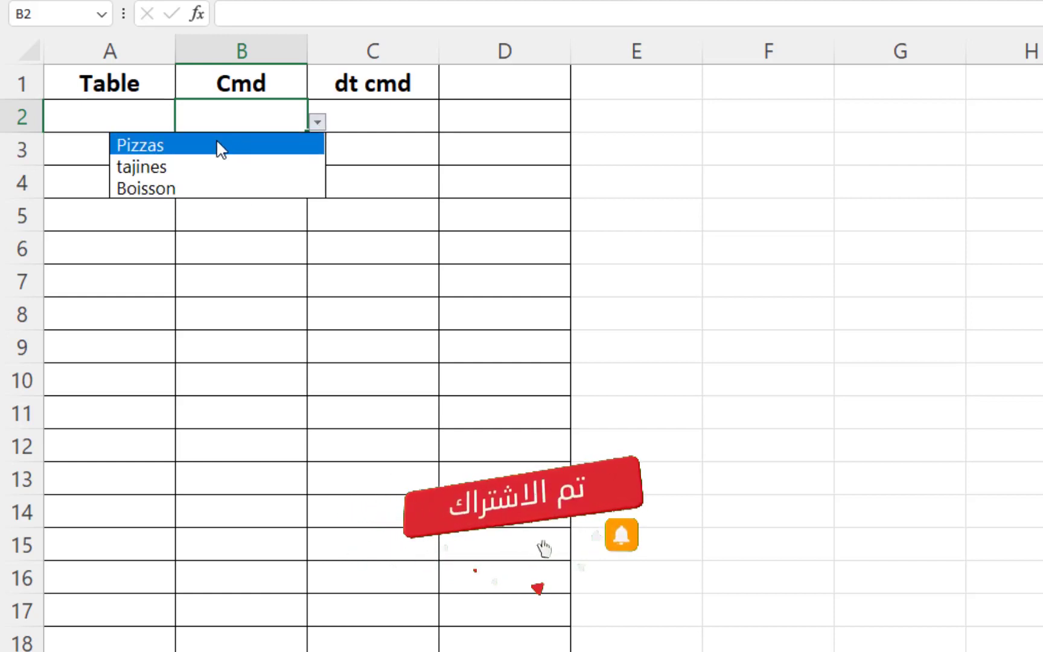
{"action": "left_click", "coordinate": [315, 123]}
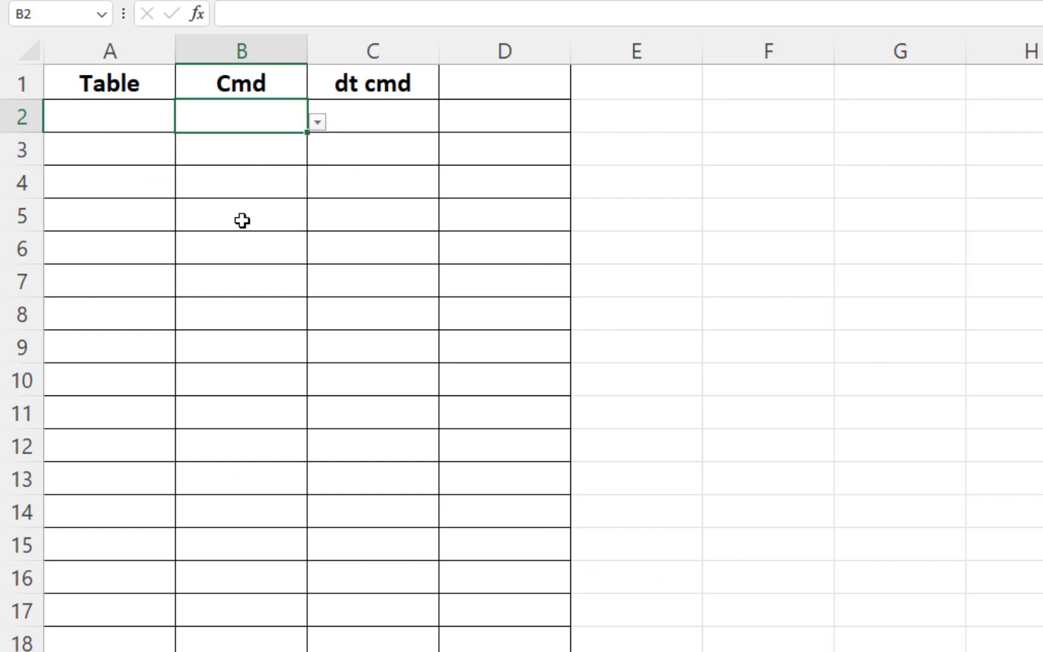
{"action": "left_click", "coordinate": [317, 123]}
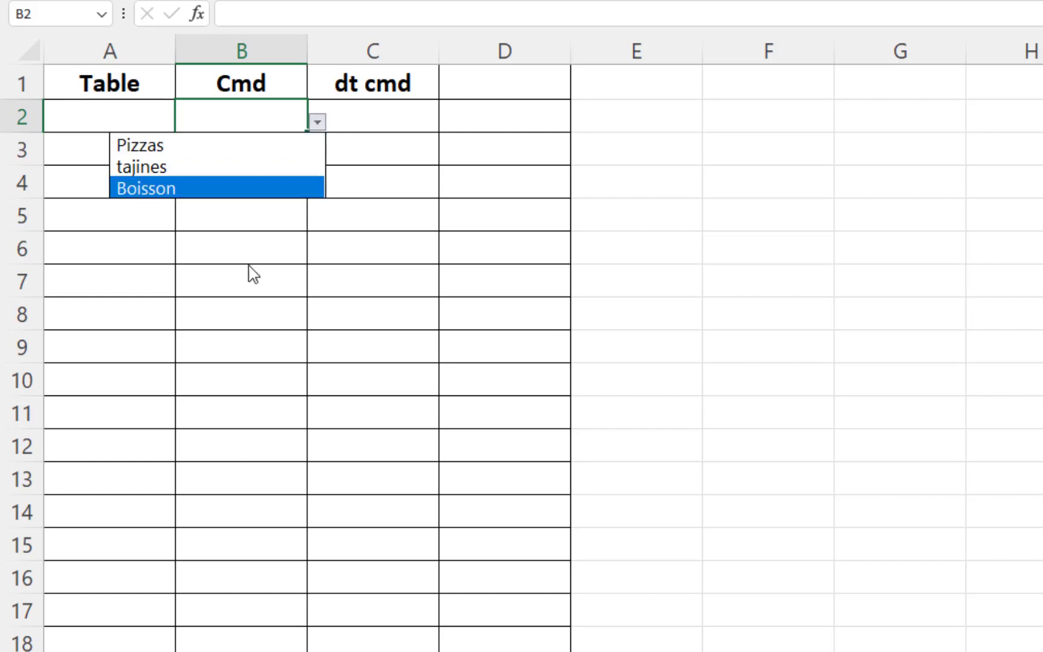
{"action": "left_click", "coordinate": [265, 283]}
{"action": "left_click", "coordinate": [269, 291]}
{"action": "left_click", "coordinate": [317, 287]}
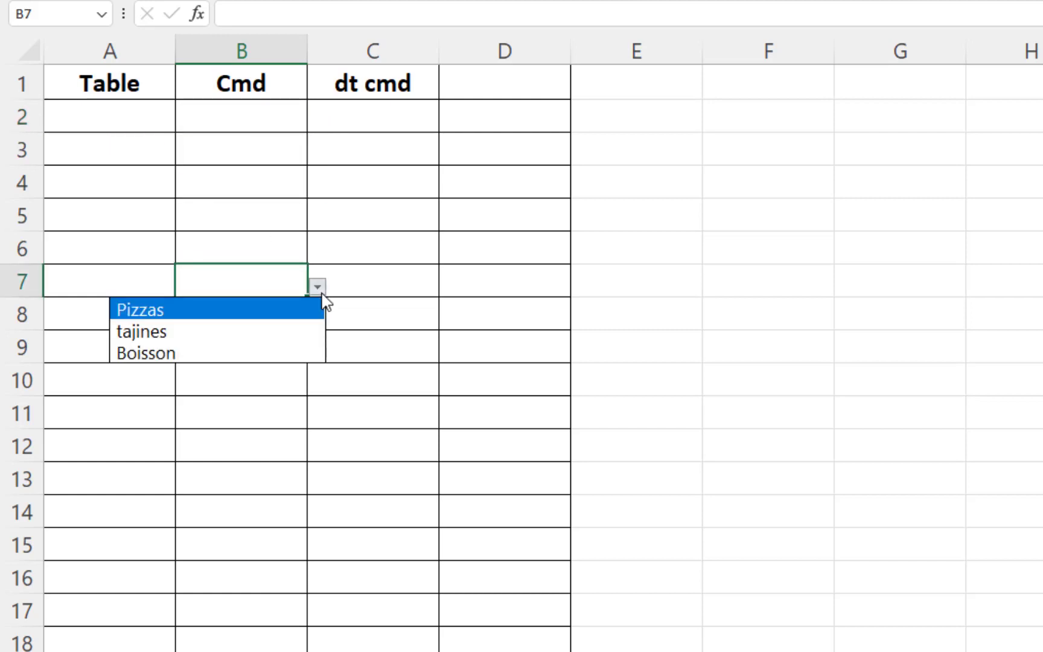
{"action": "left_click", "coordinate": [252, 495]}
{"action": "left_click", "coordinate": [251, 494]}
{"action": "left_click", "coordinate": [318, 484]}
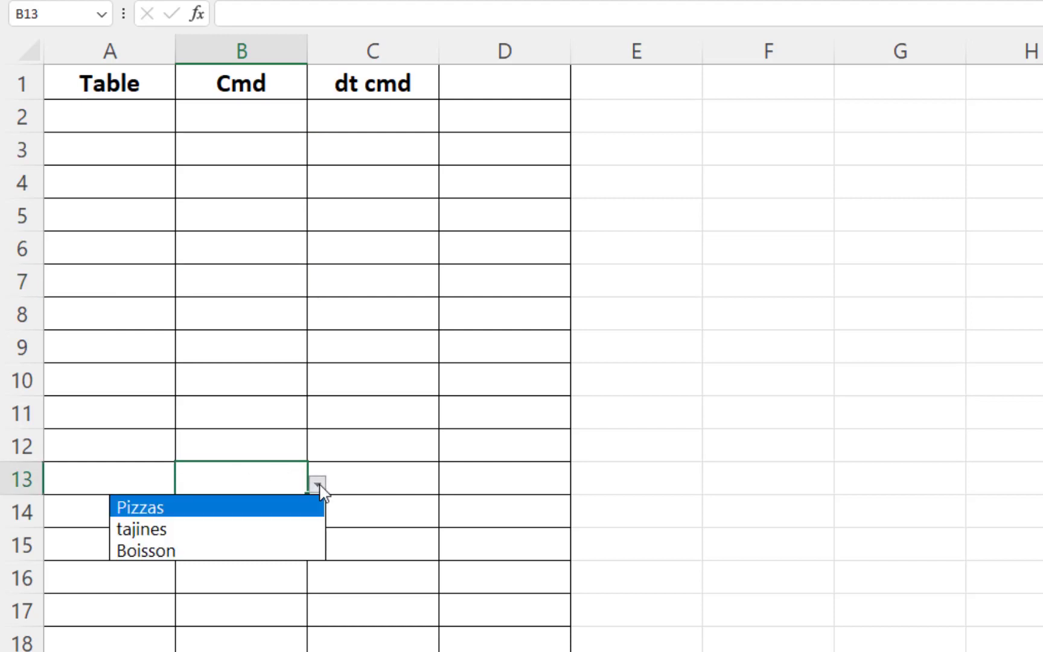
{"action": "left_click", "coordinate": [188, 117]}
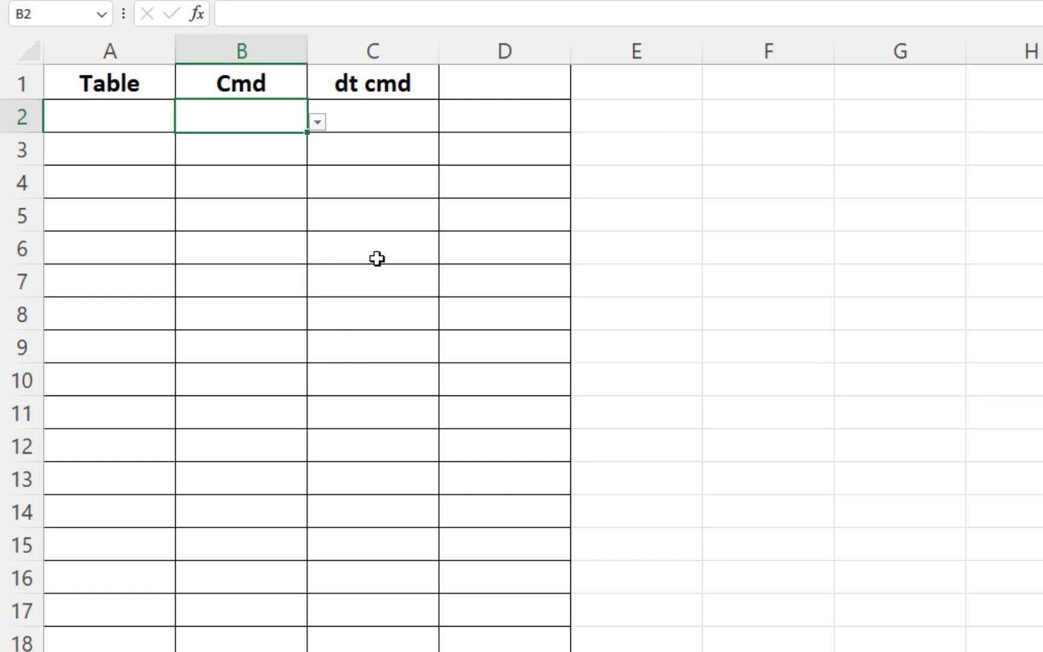
{"action": "left_click", "coordinate": [389, 123]}
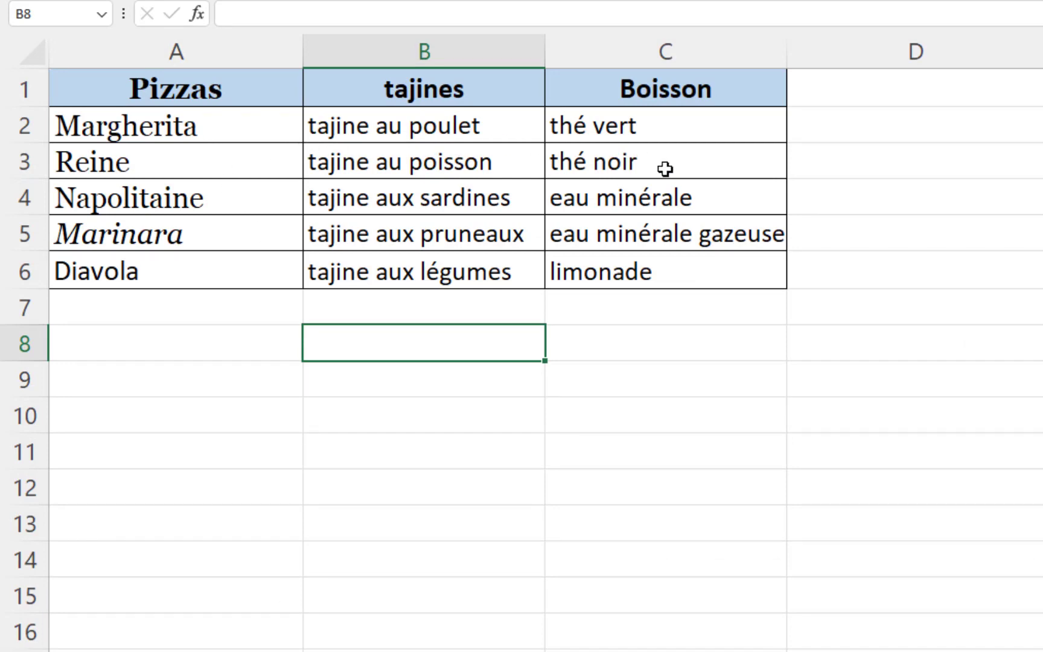
Step: Select the pizza range A2:A6 and tajine range B2:B6, then Ctrl+A the table
{"action": "left_click", "coordinate": [159, 138]}
{"action": "left_click_drag", "start_coordinate": [159, 137], "coordinate": [143, 272]}
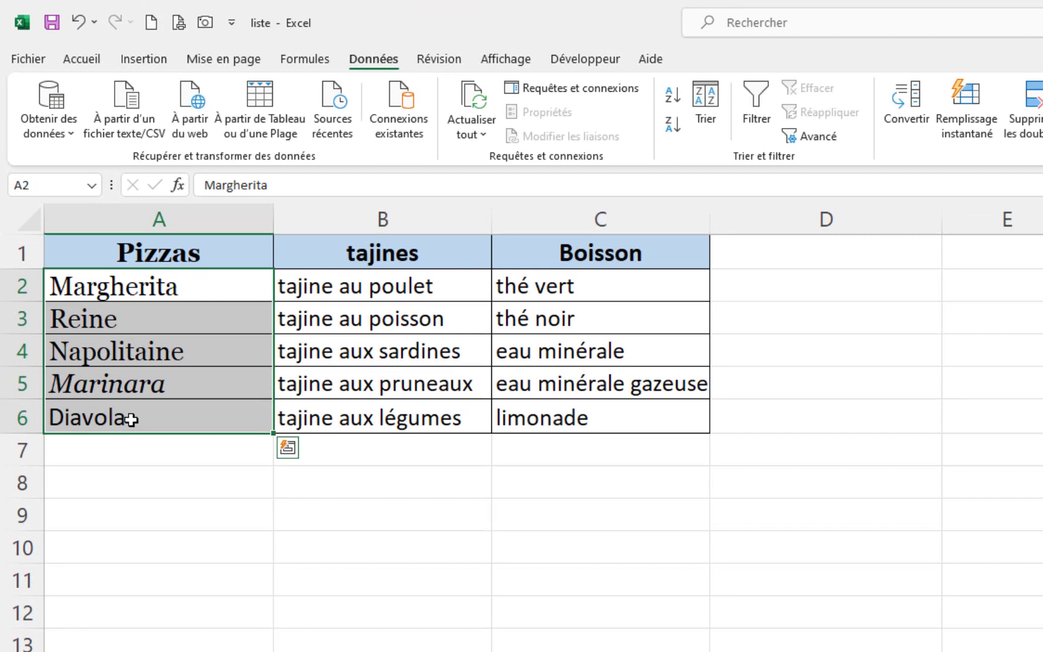
{"action": "left_click", "coordinate": [38, 184]}
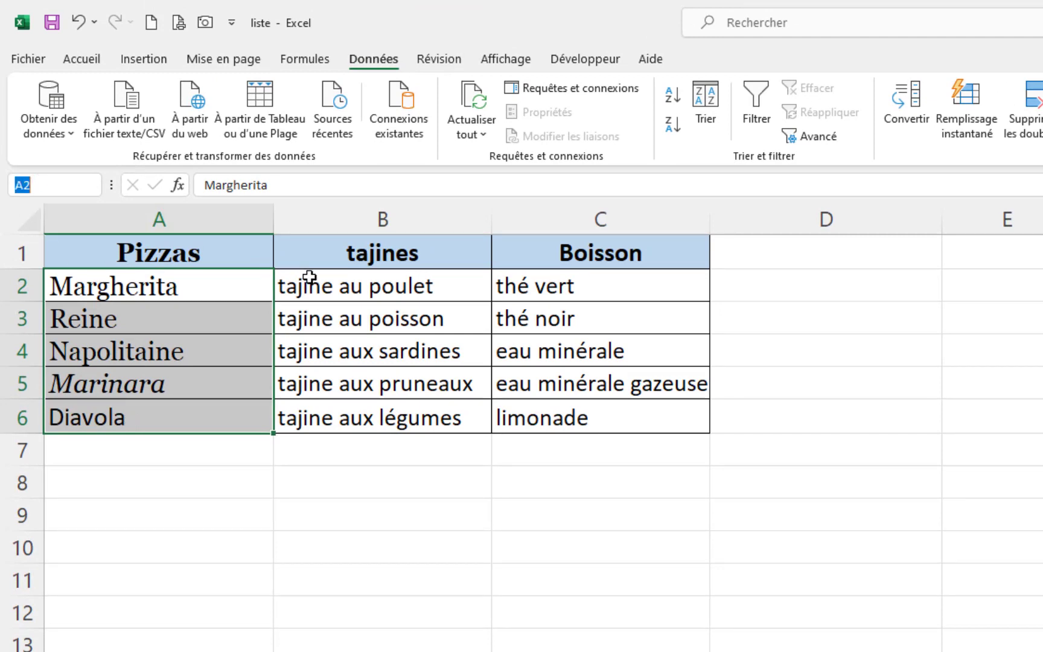
{"action": "left_click_drag", "start_coordinate": [310, 285], "coordinate": [290, 402]}
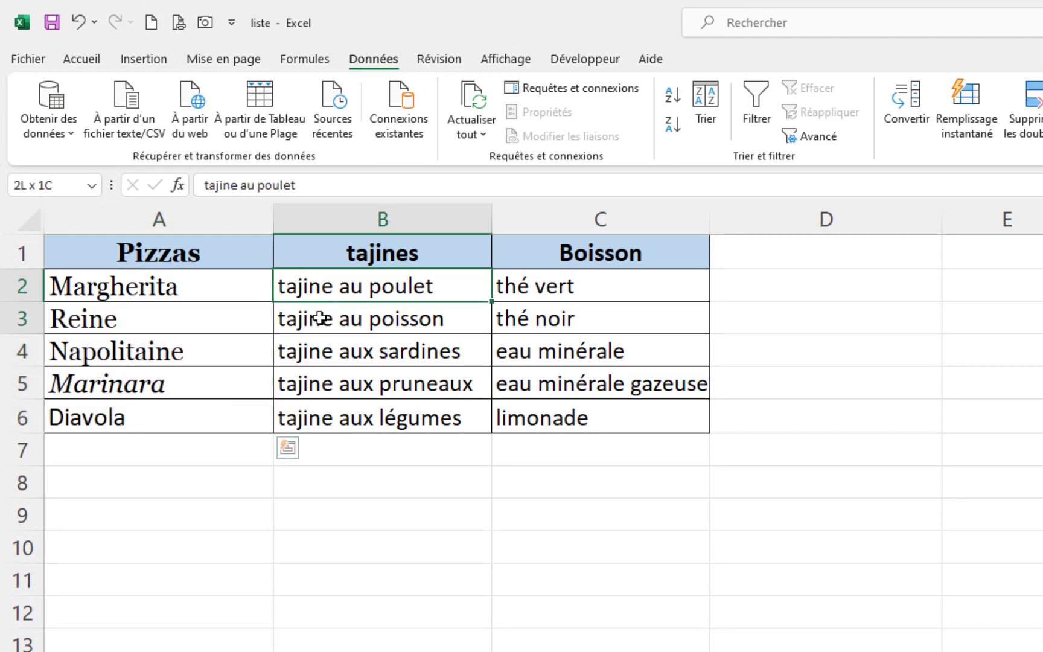
{"action": "left_click", "coordinate": [45, 192]}
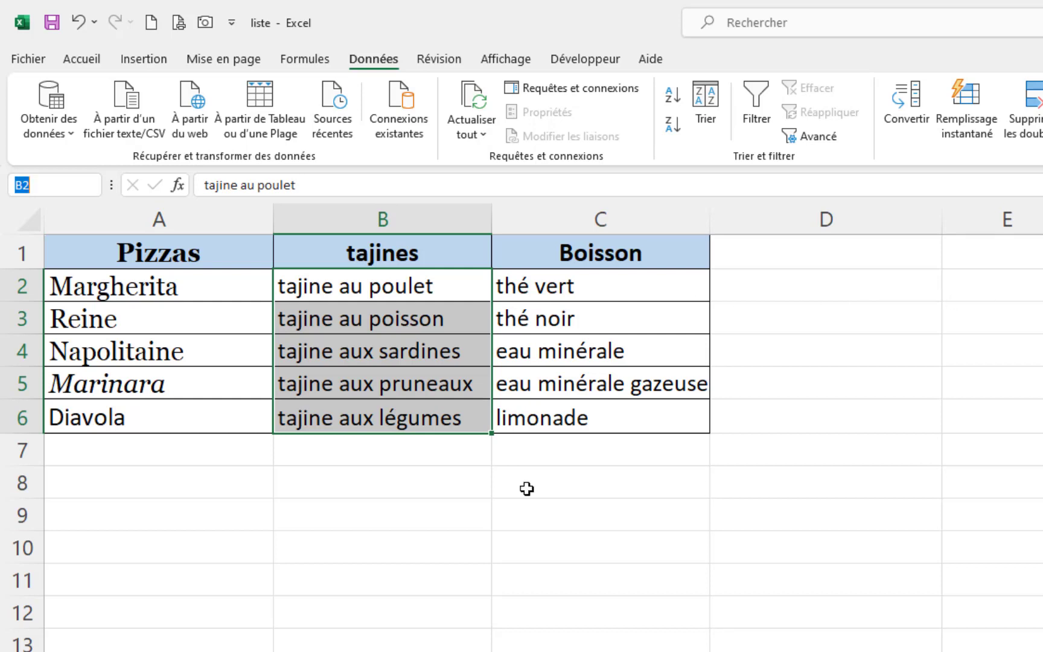
{"action": "left_click", "coordinate": [571, 341]}
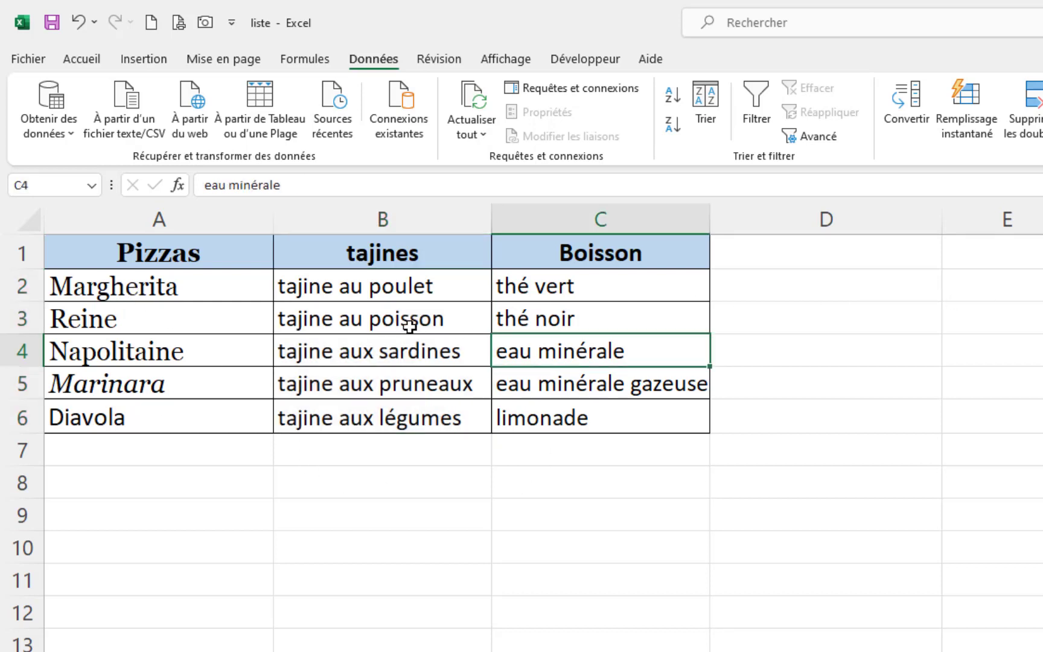
{"action": "left_click", "coordinate": [284, 346]}
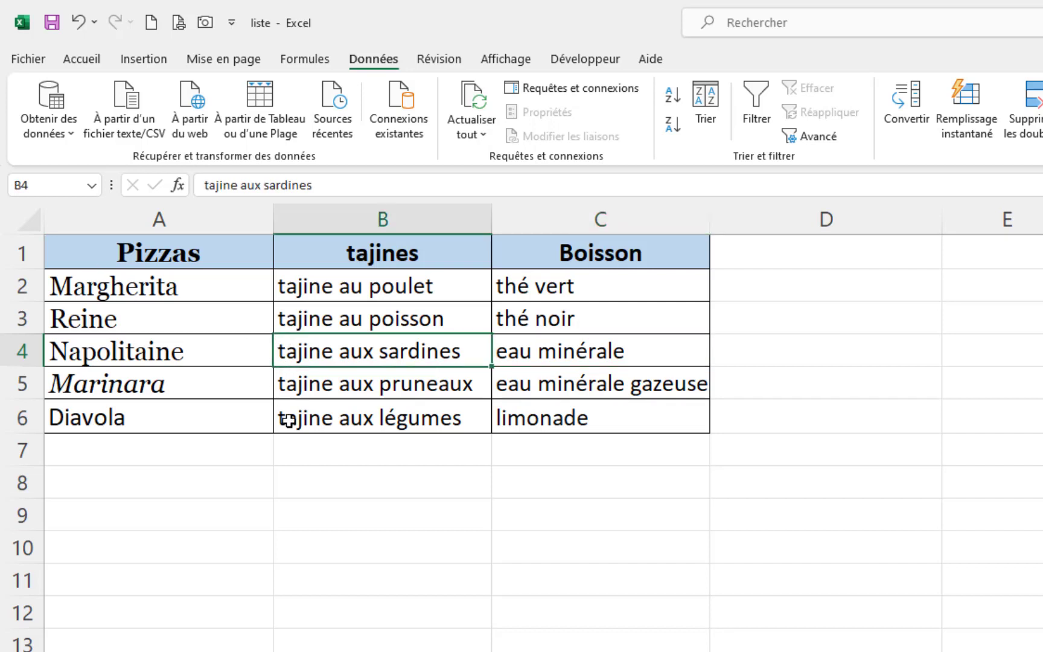
{"action": "key", "text": "ctrl+a"}
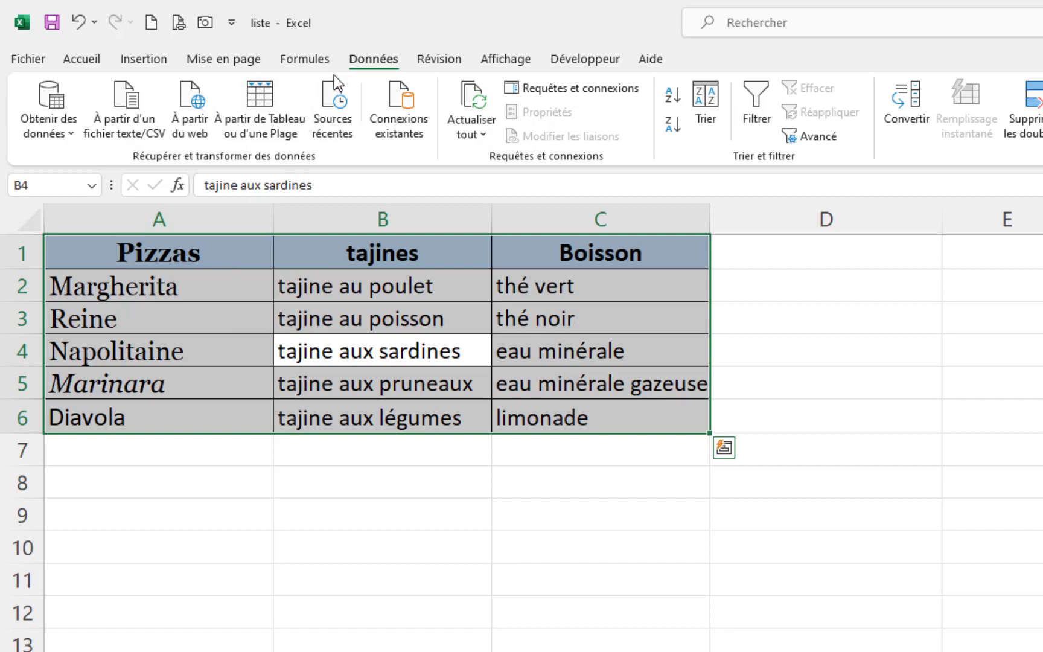
Step: Create names from the top row only, unchecking Colonne de gauche
{"action": "left_click", "coordinate": [305, 57]}
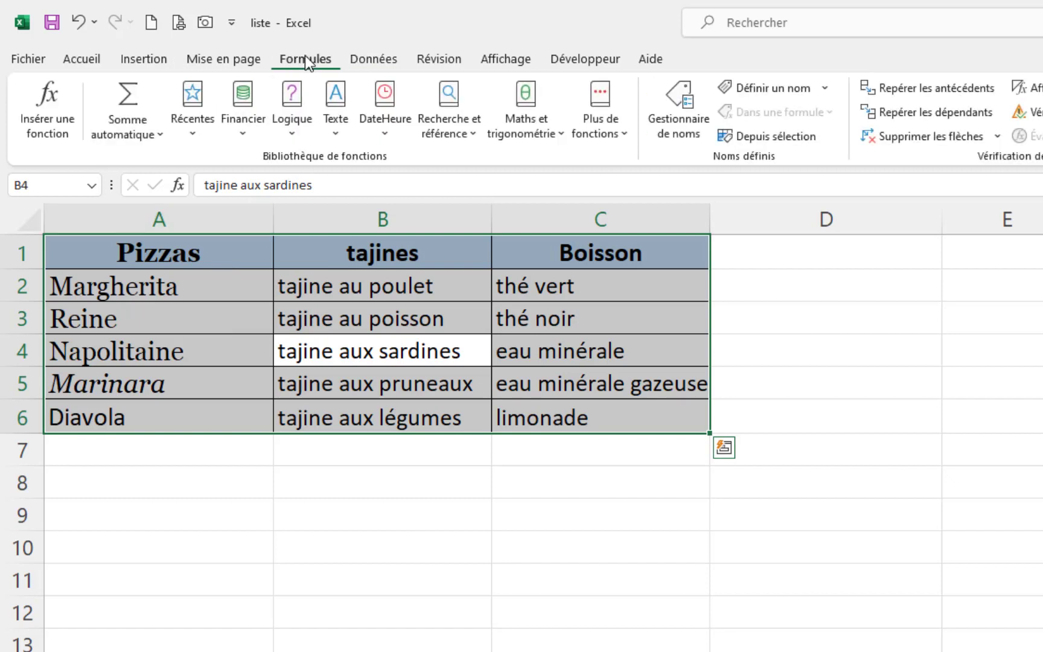
{"action": "left_click", "coordinate": [788, 141]}
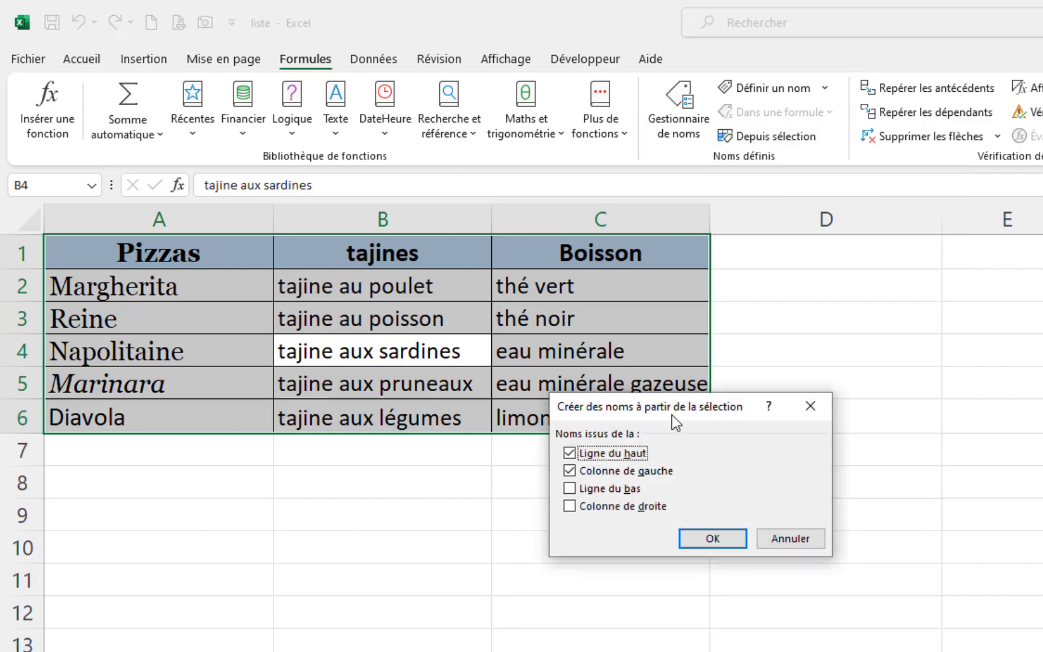
{"action": "left_click", "coordinate": [569, 470]}
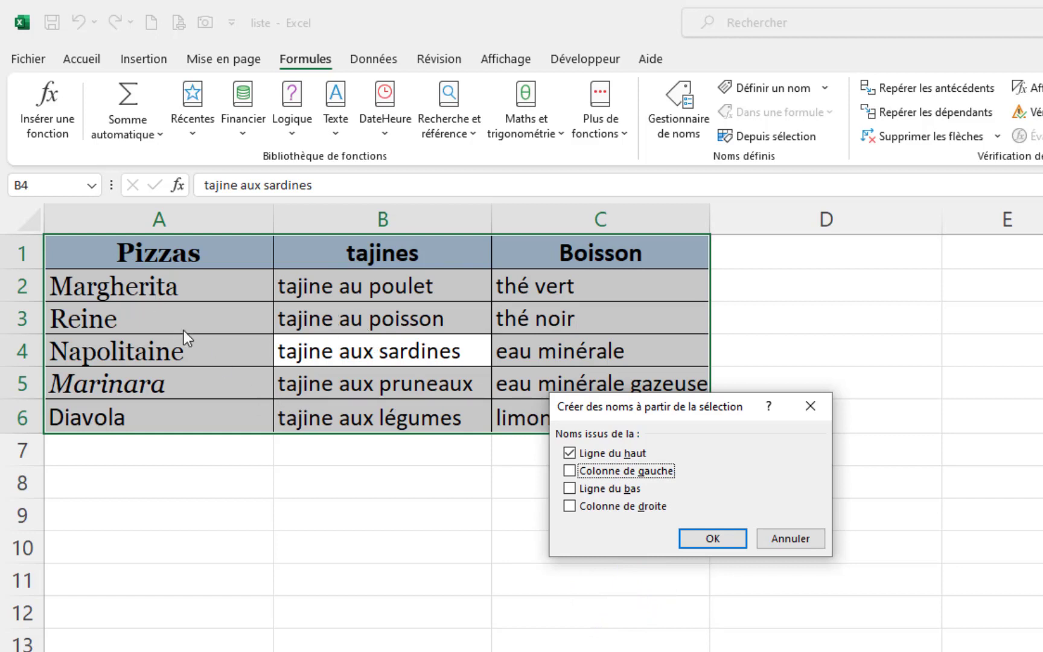
{"action": "left_click", "coordinate": [700, 535]}
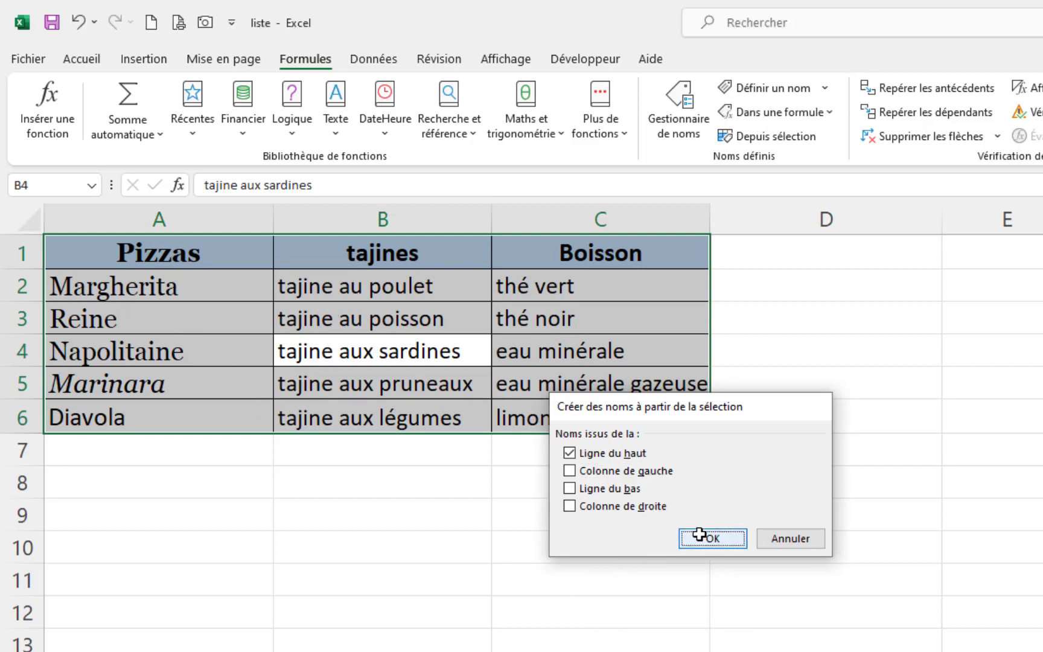
Step: Select A2:A6 to confirm the pizza list is now named Pizzas
{"action": "left_click", "coordinate": [368, 351]}
{"action": "left_click_drag", "start_coordinate": [203, 287], "coordinate": [207, 419]}
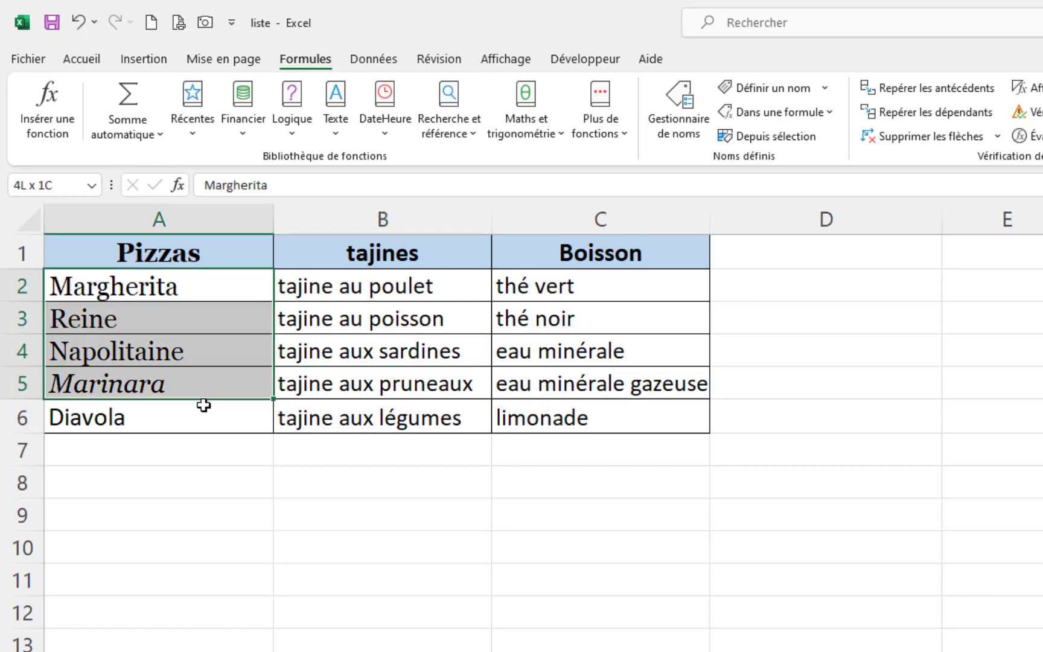
{"action": "left_click", "coordinate": [205, 416]}
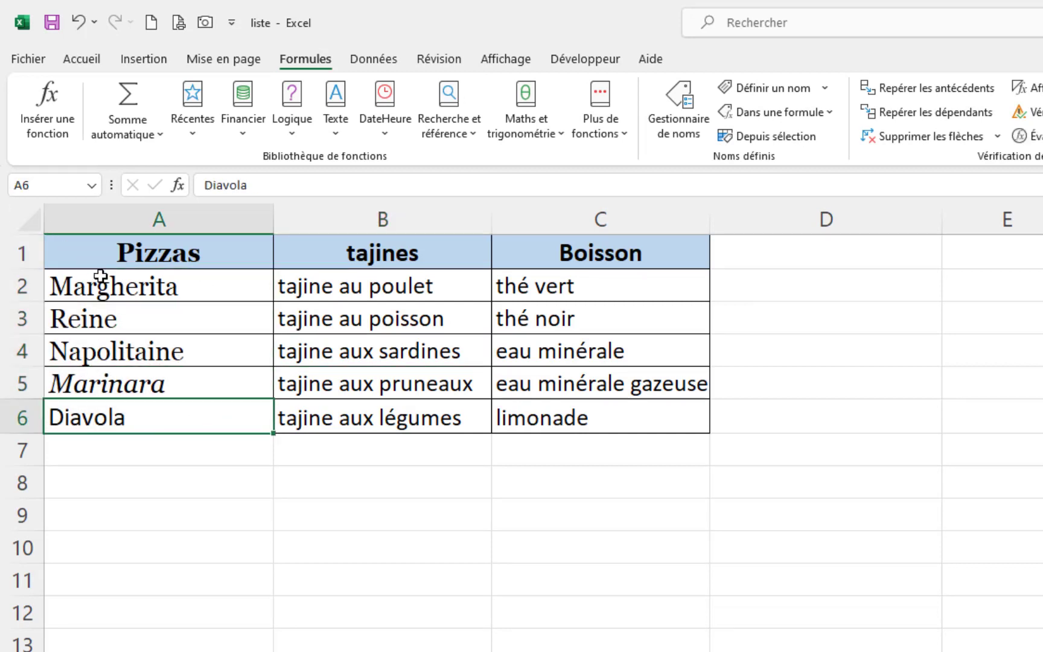
{"action": "left_click_drag", "start_coordinate": [102, 286], "coordinate": [95, 423]}
{"action": "left_click", "coordinate": [95, 422]}
{"action": "left_click_drag", "start_coordinate": [102, 287], "coordinate": [102, 419]}
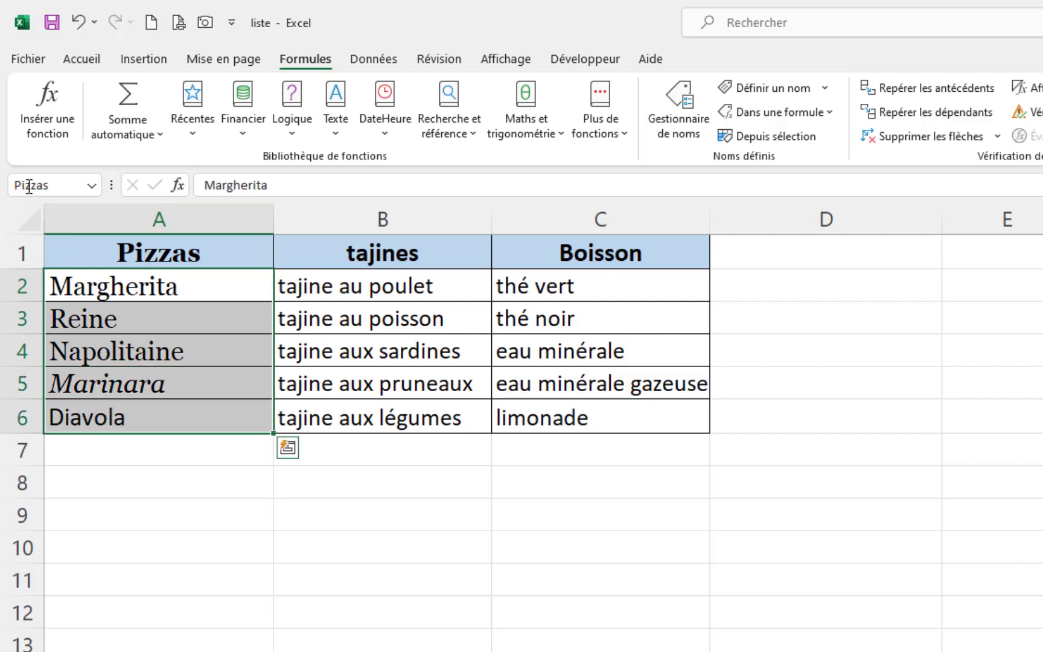
{"action": "left_click_drag", "start_coordinate": [307, 285], "coordinate": [326, 418]}
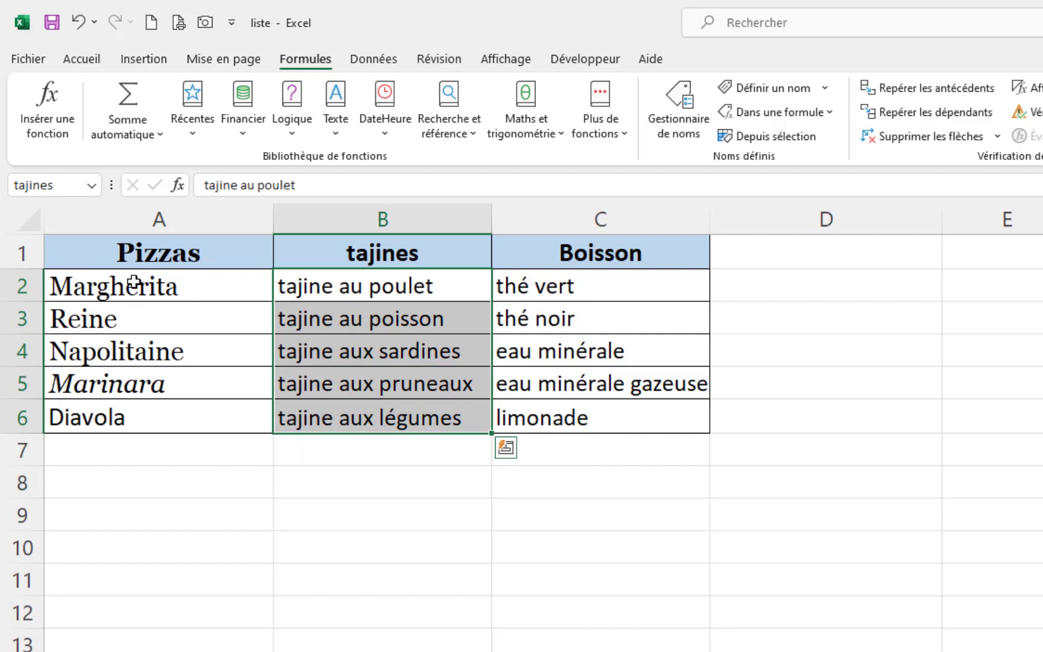
{"action": "left_click_drag", "start_coordinate": [566, 286], "coordinate": [571, 420]}
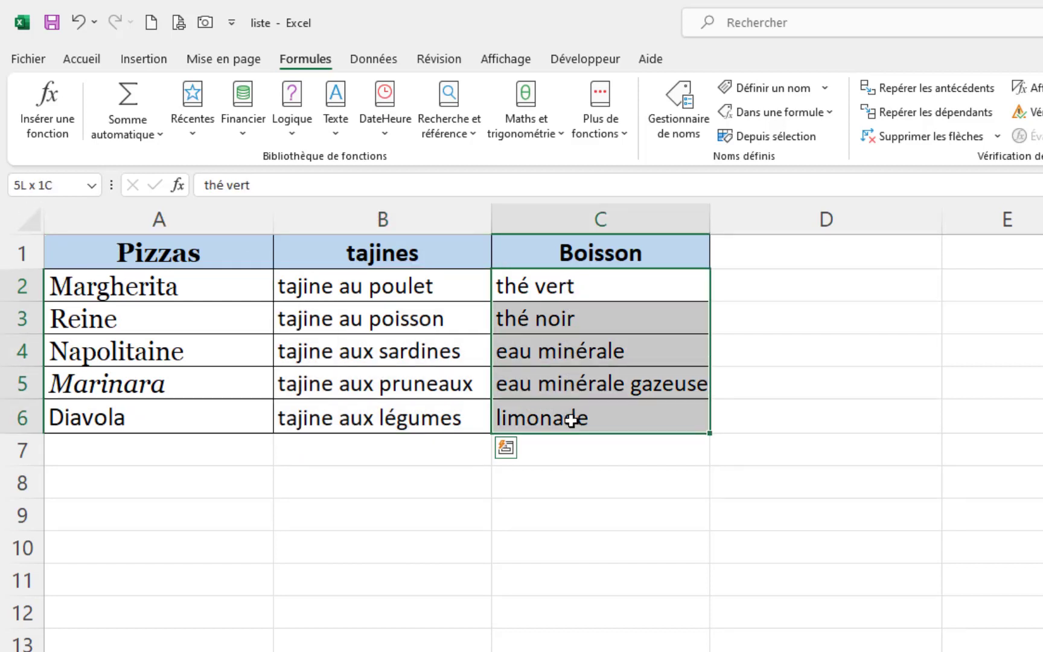
{"action": "left_click", "coordinate": [527, 320]}
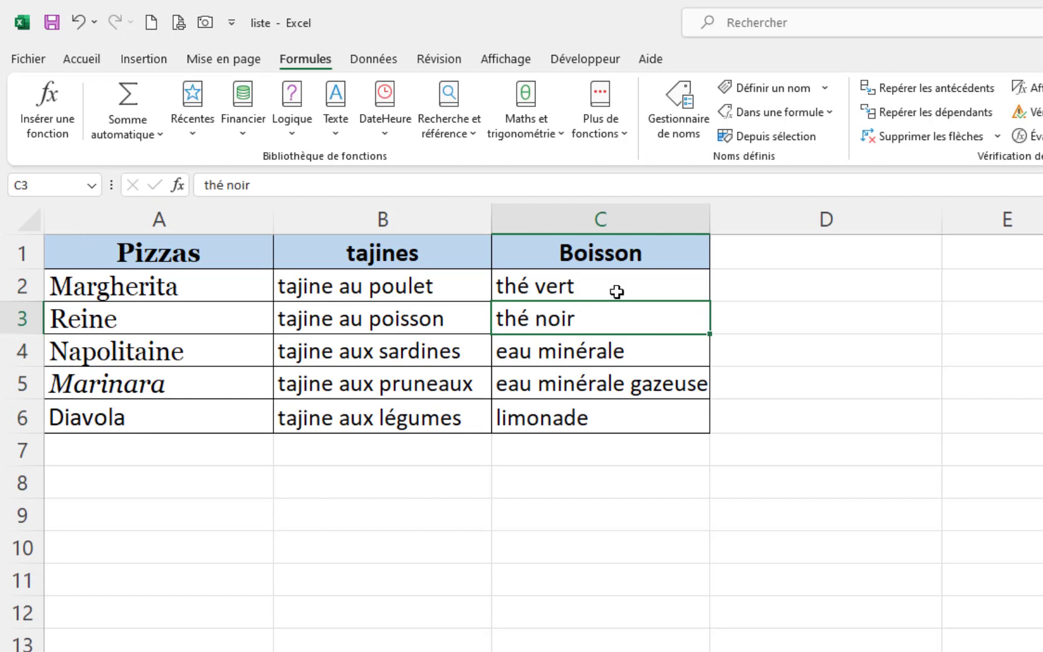
{"action": "left_click", "coordinate": [335, 296]}
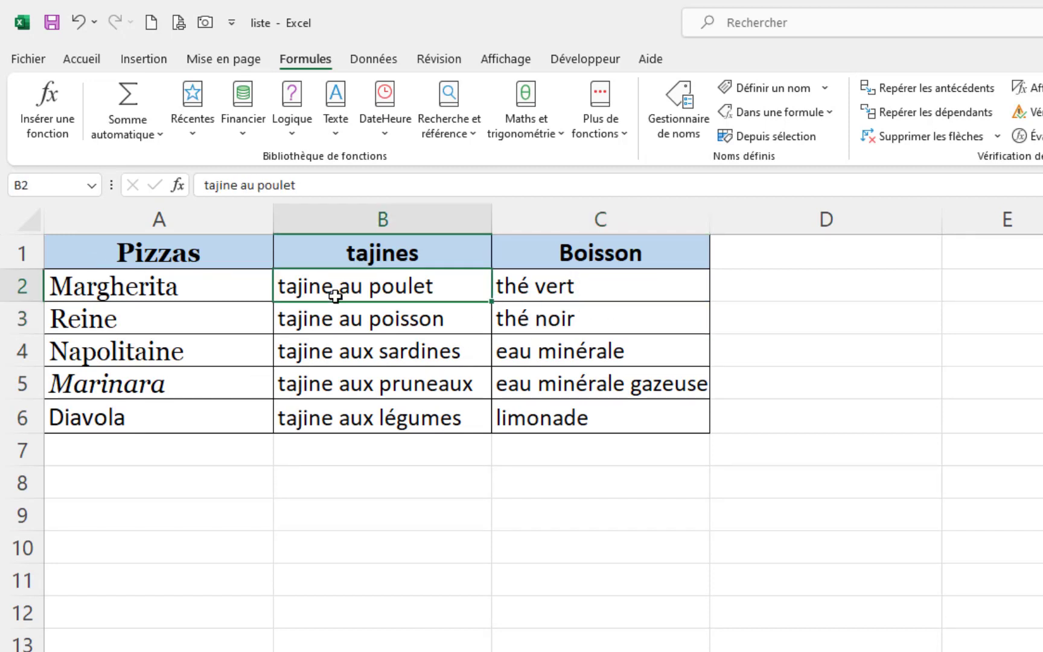
{"action": "key", "text": "ctrl+a"}
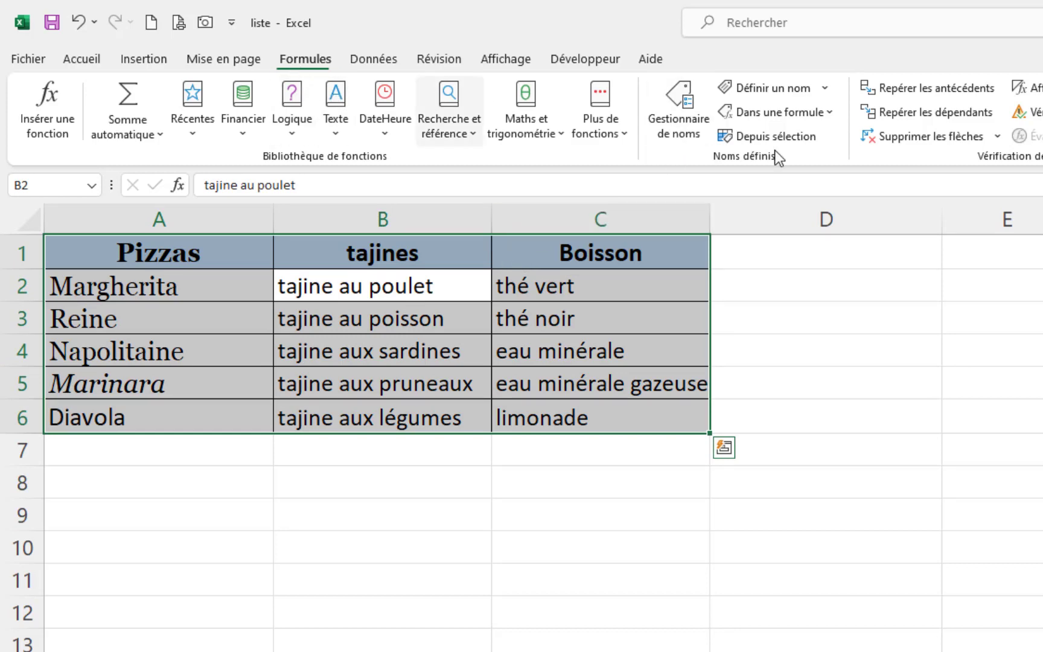
{"action": "left_click", "coordinate": [692, 132]}
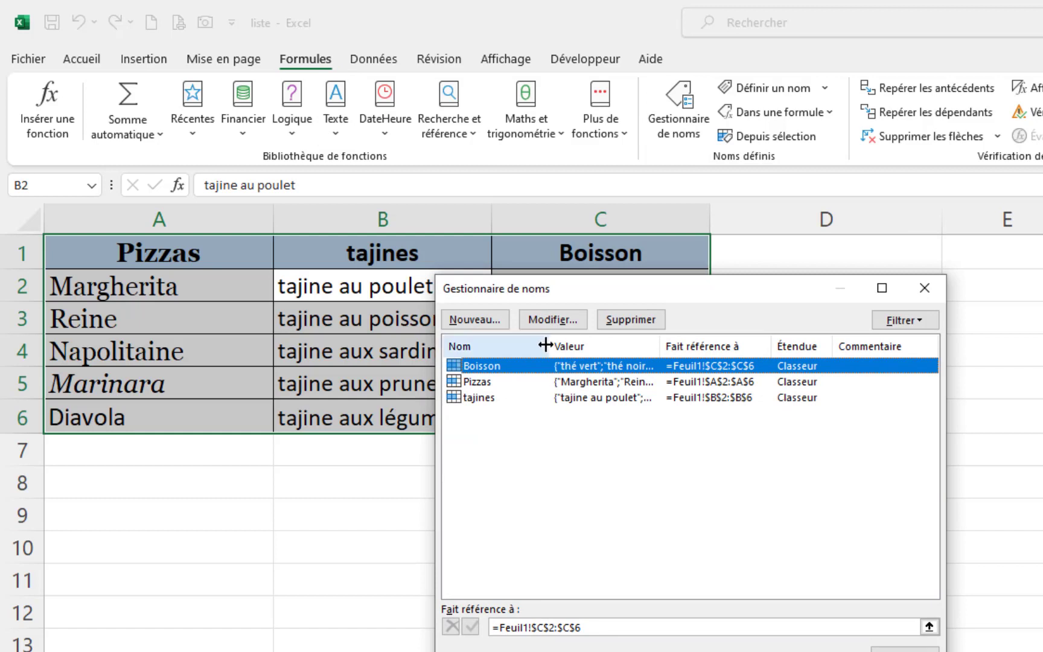
{"action": "left_click_drag", "start_coordinate": [659, 342], "coordinate": [774, 343]}
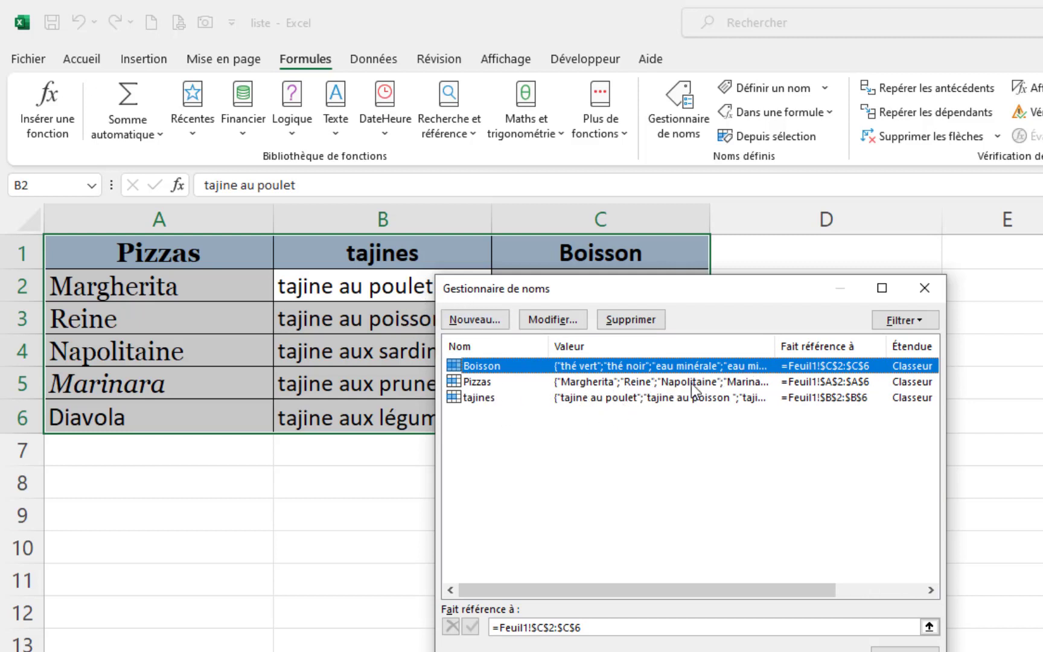
{"action": "left_click", "coordinate": [905, 649]}
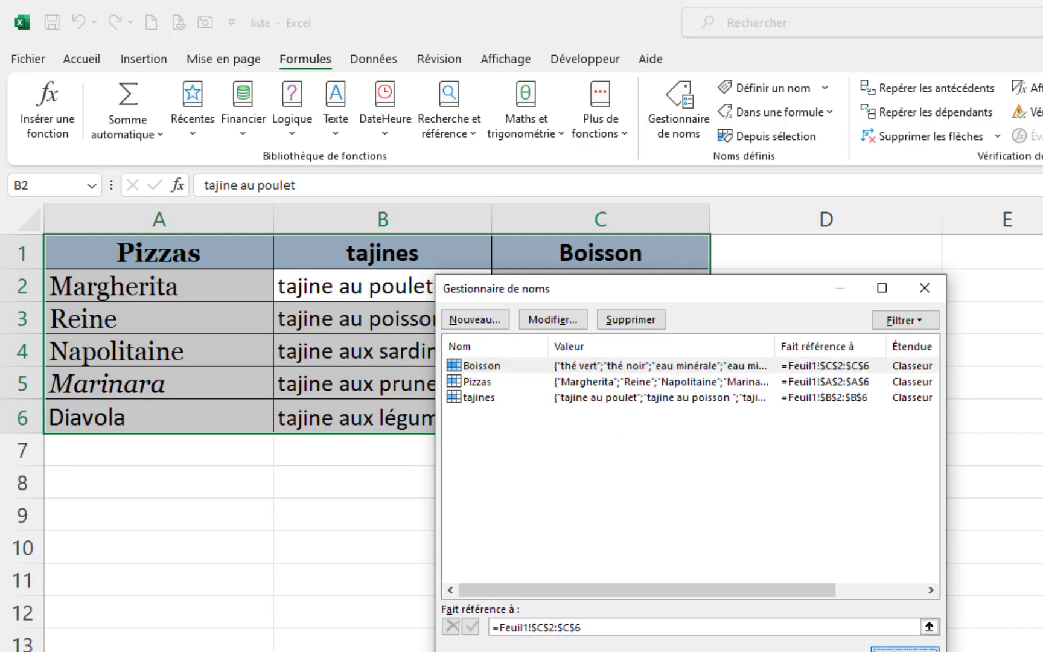
{"action": "left_click", "coordinate": [429, 385]}
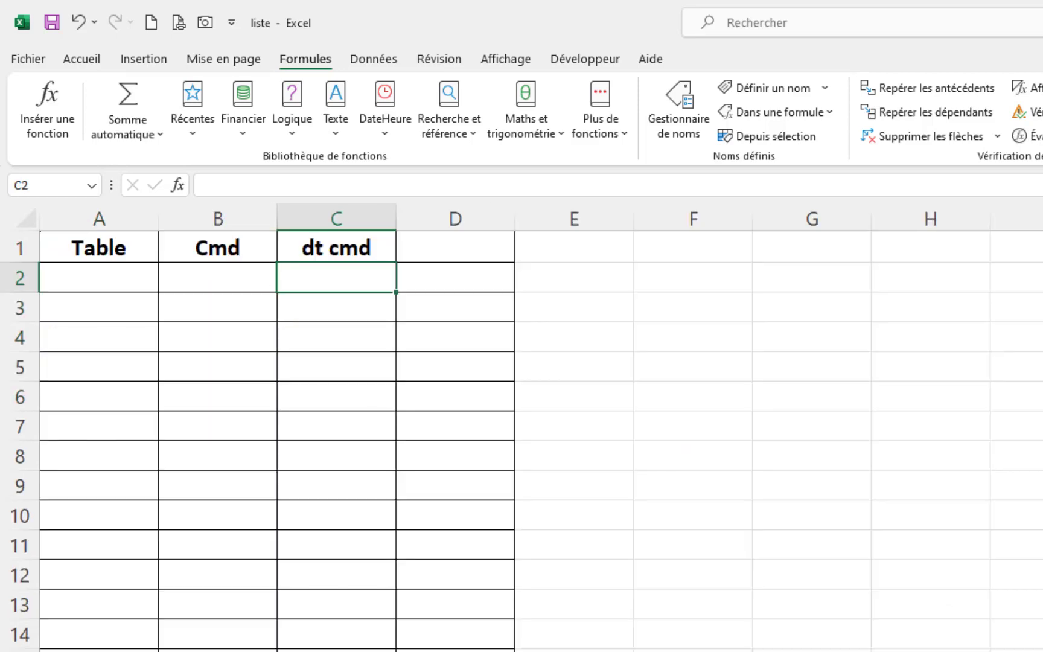
Step: Give C2:C21 list validation with source =INDIRECT($B2), keeping the row relative
{"action": "left_click_drag", "start_coordinate": [342, 281], "coordinate": [336, 651]}
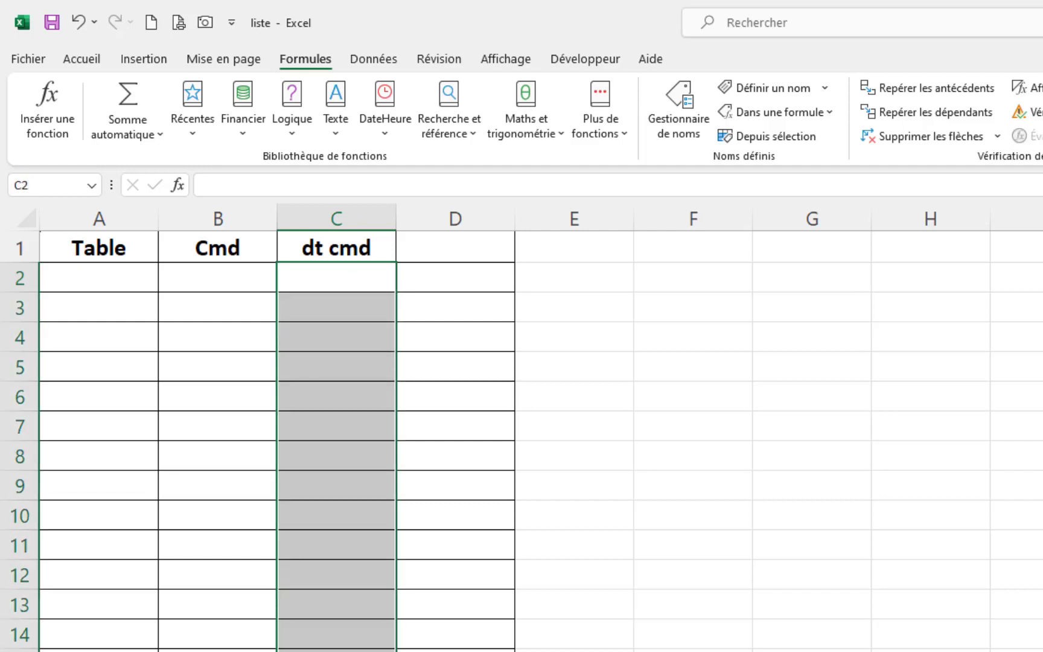
{"action": "left_click", "coordinate": [380, 60]}
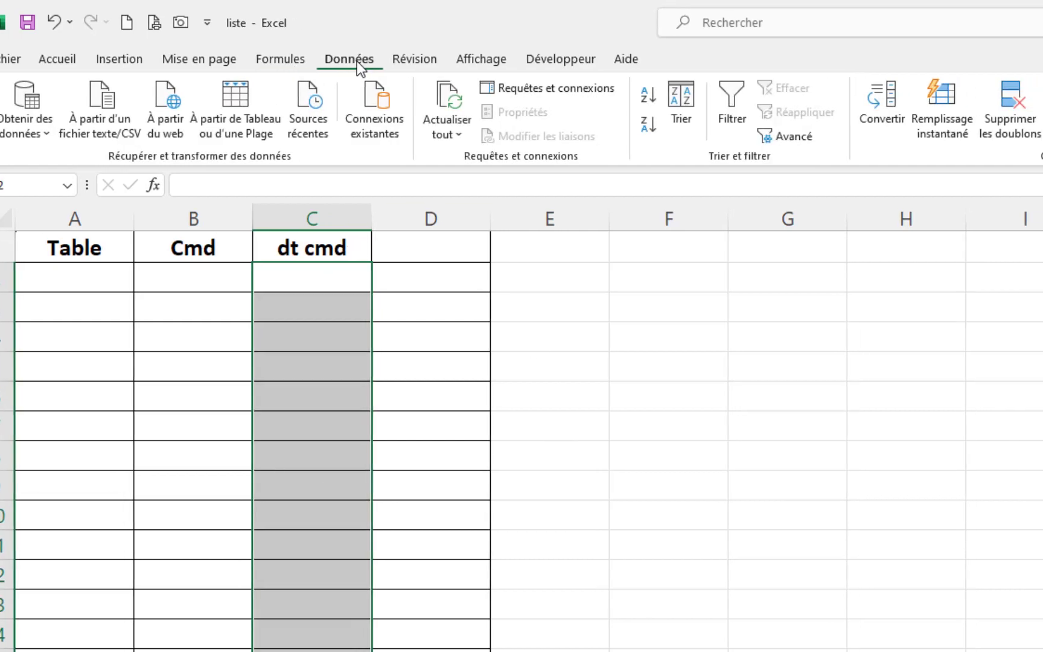
{"action": "left_click", "coordinate": [680, 127]}
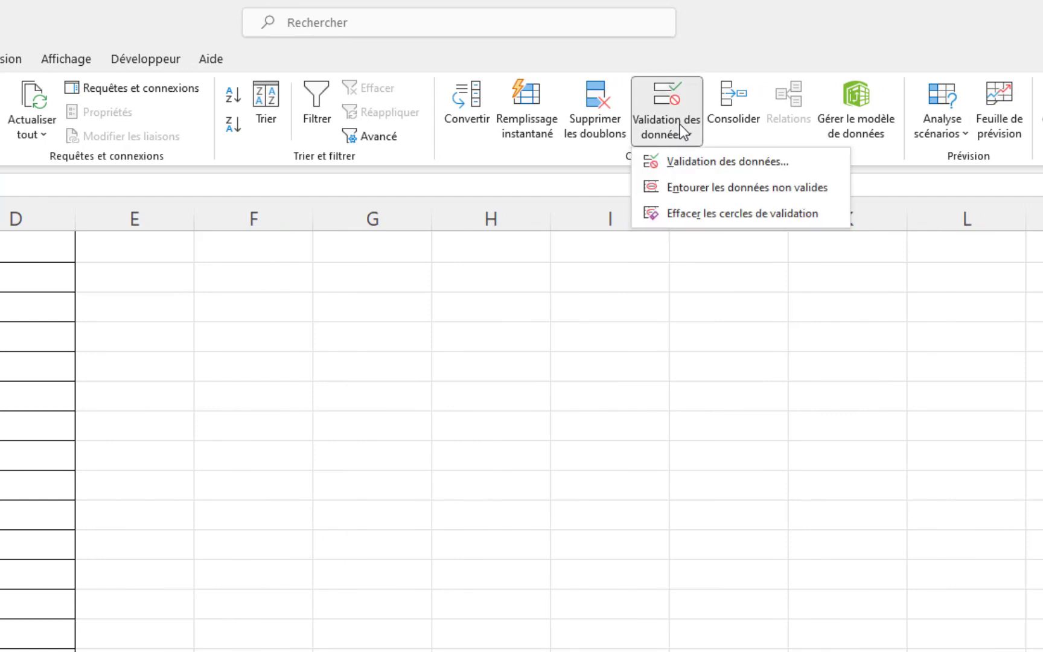
{"action": "left_click", "coordinate": [687, 163]}
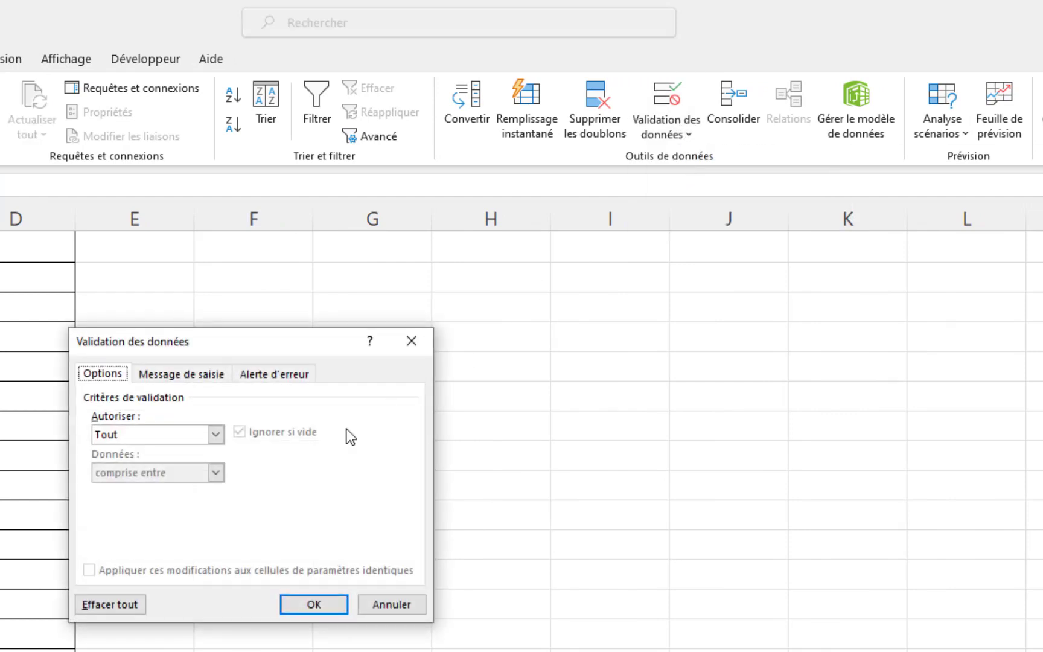
{"action": "left_click", "coordinate": [215, 438]}
{"action": "left_click", "coordinate": [164, 487]}
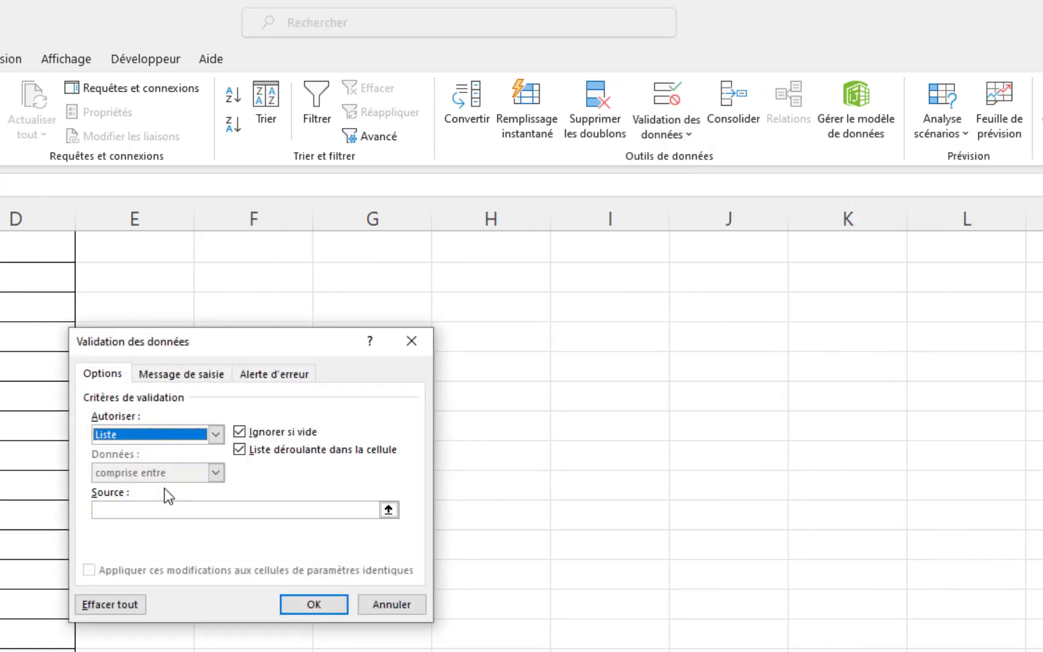
{"action": "left_click", "coordinate": [163, 510]}
{"action": "type", "text": "=indirect("}
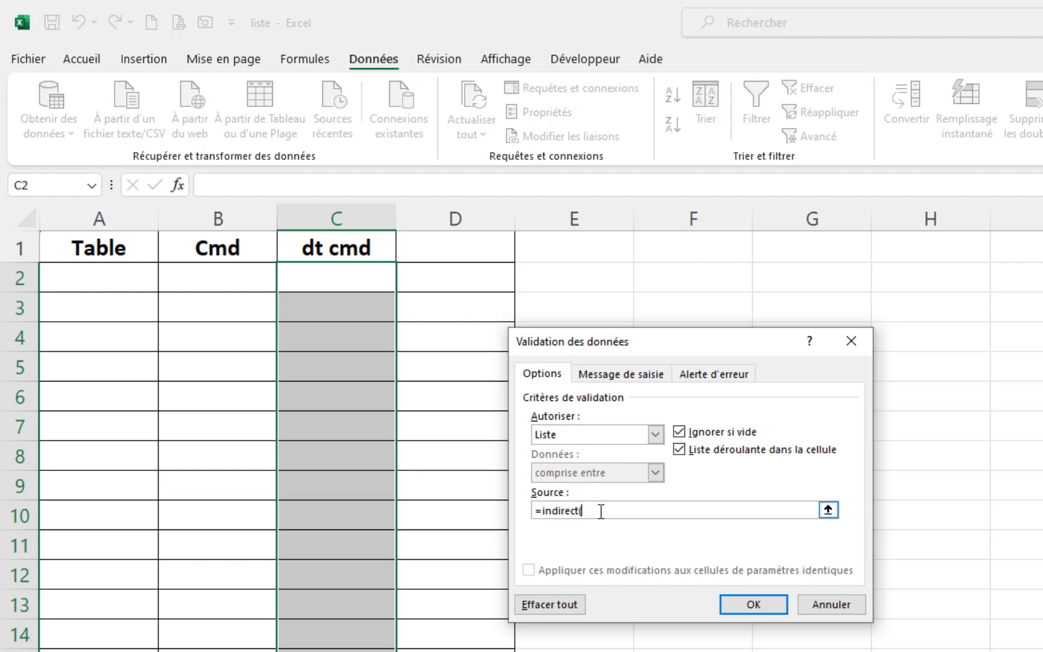
{"action": "left_click", "coordinate": [214, 281]}
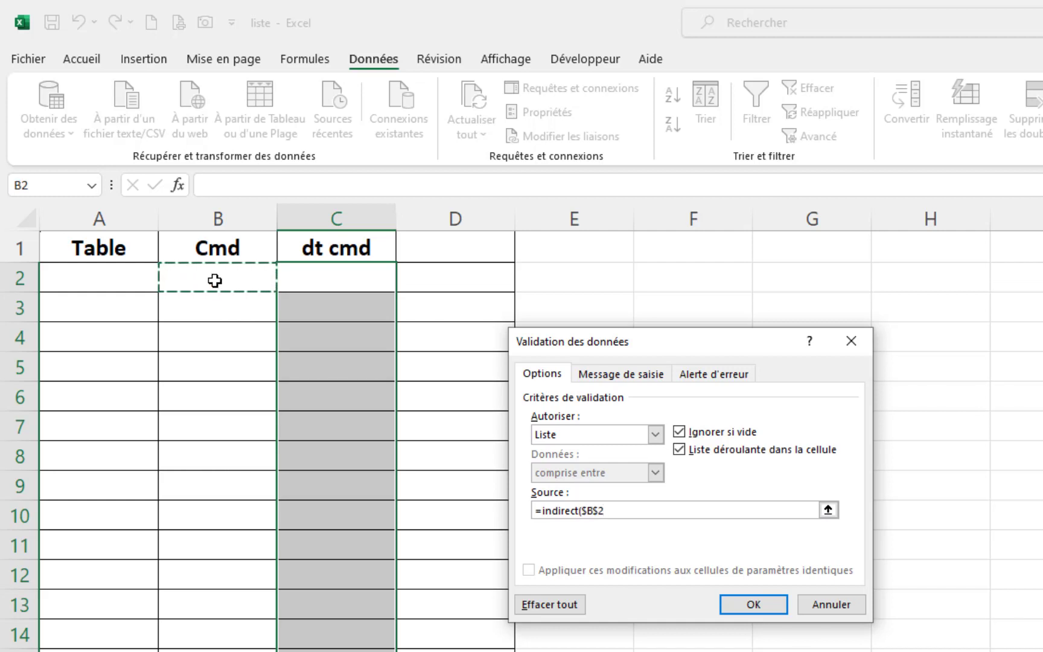
{"action": "type", "text": ")"}
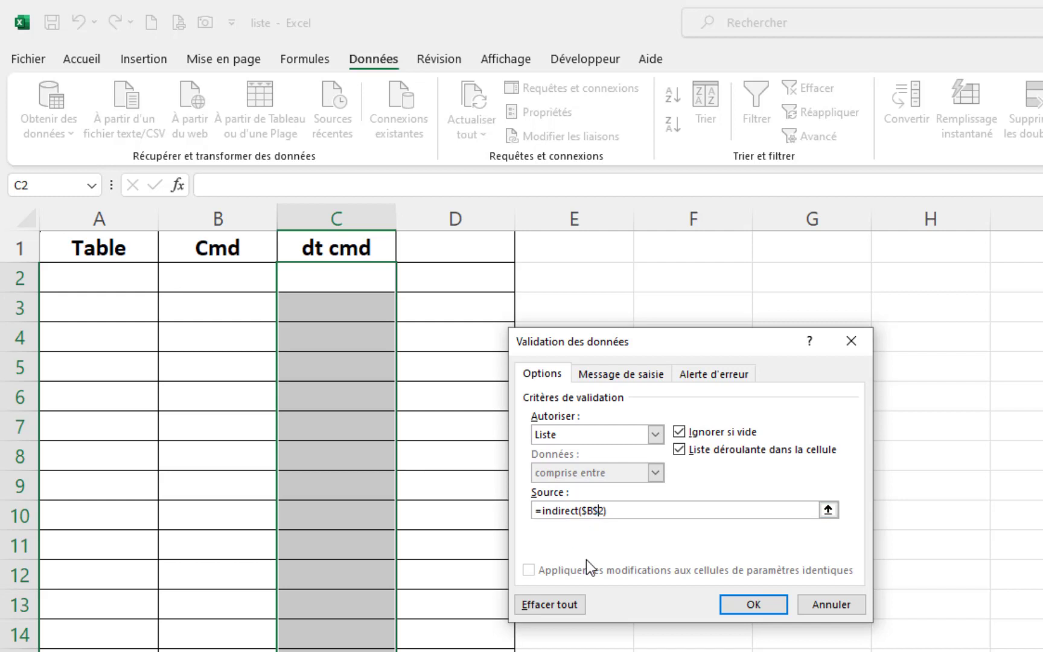
{"action": "key", "text": "Left"}
{"action": "key", "text": "Left"}
{"action": "key", "text": "BackSpace"}
Step: Apply the validation and answer Oui to the source-error warning
{"action": "left_click", "coordinate": [753, 605]}
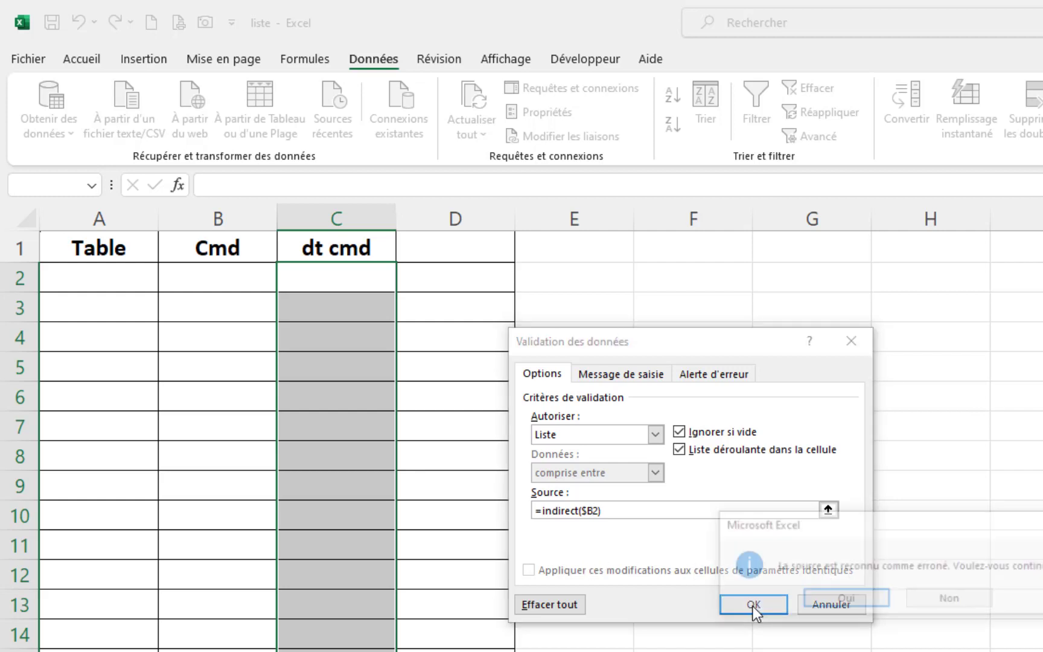
{"action": "left_click_drag", "start_coordinate": [730, 519], "coordinate": [687, 505]}
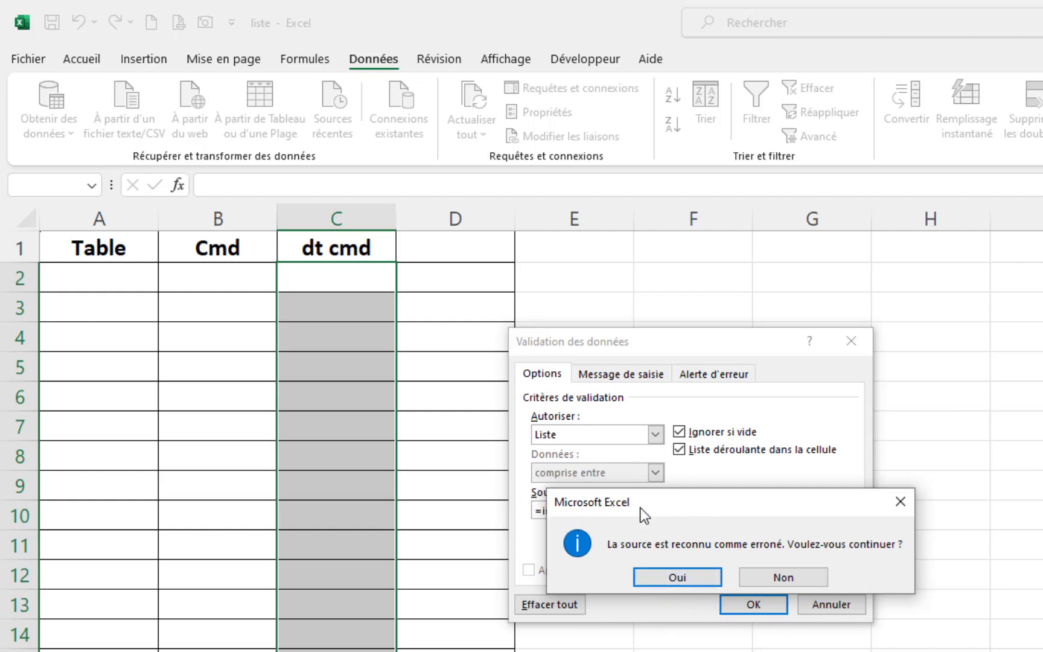
{"action": "left_click_drag", "start_coordinate": [640, 507], "coordinate": [623, 575]}
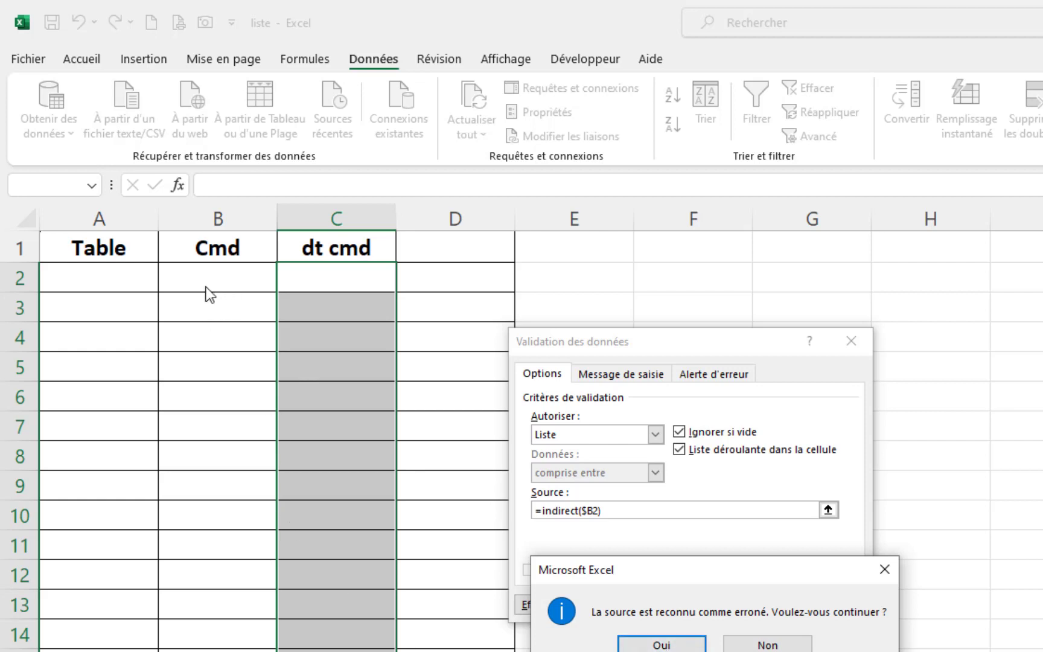
{"action": "left_click", "coordinate": [660, 645]}
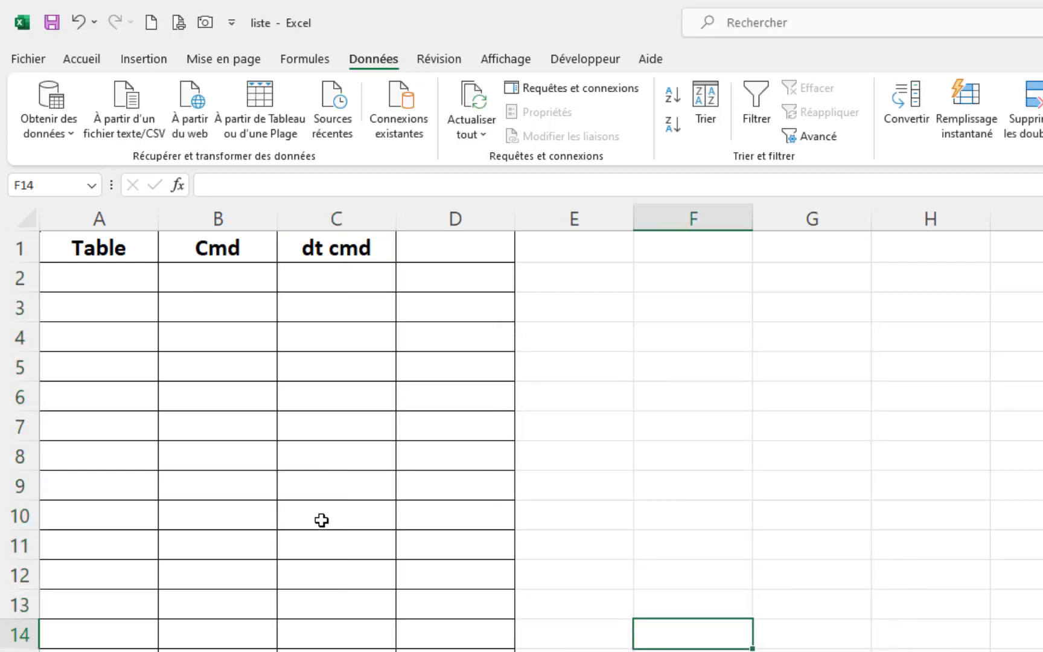
Step: Set A2 to table3 and B2 to tajines, checking C2 lists tajine dishes
{"action": "left_click", "coordinate": [118, 284]}
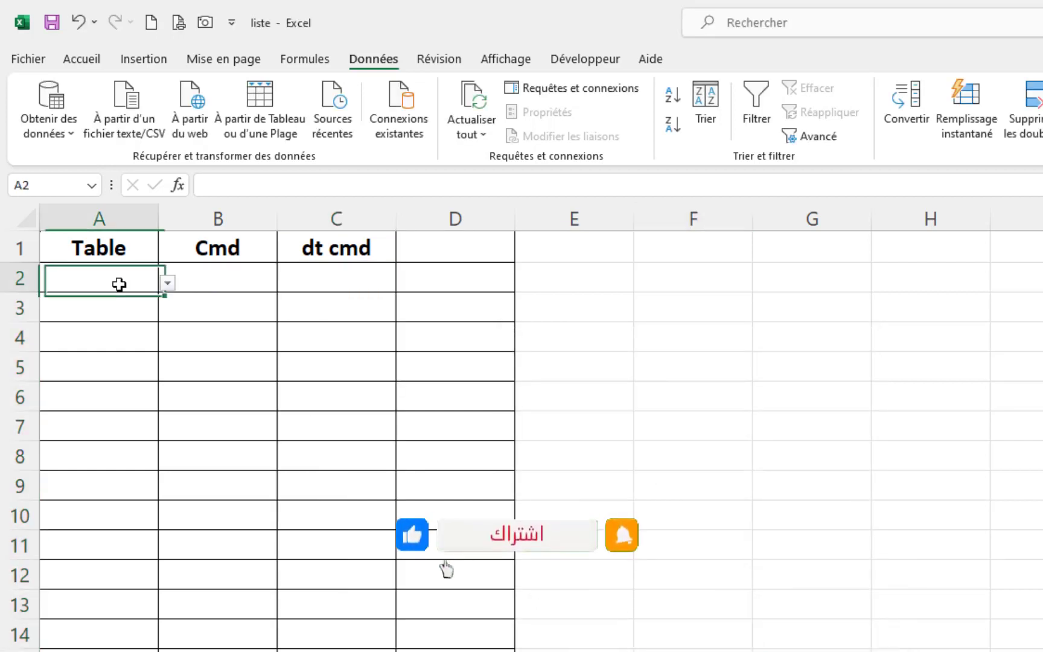
{"action": "left_click", "coordinate": [166, 283]}
{"action": "left_click", "coordinate": [136, 345]}
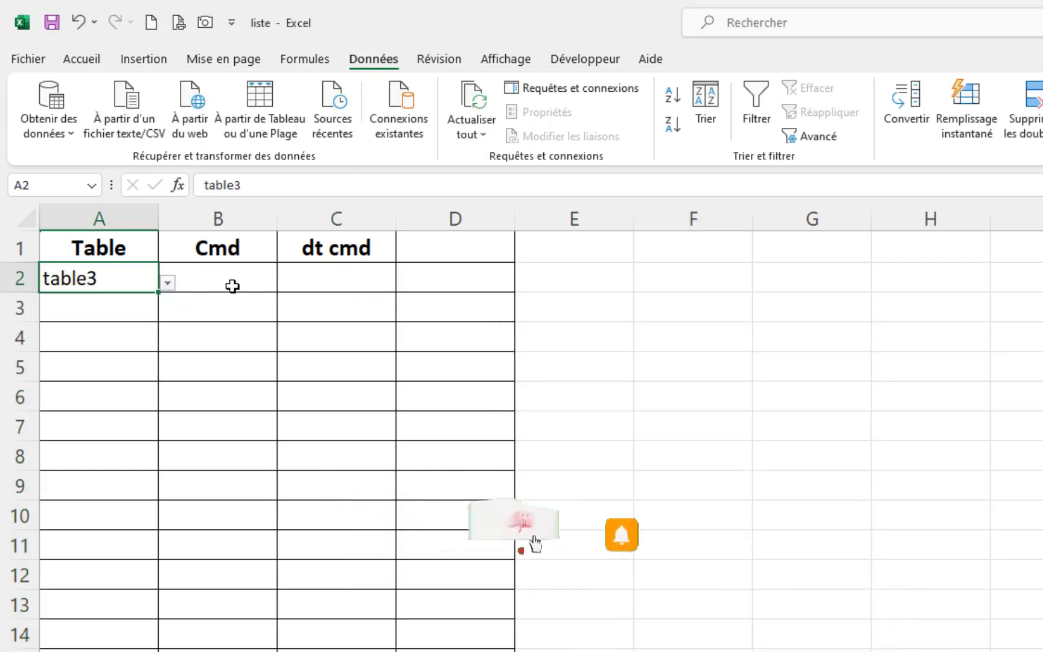
{"action": "left_click", "coordinate": [242, 283]}
{"action": "left_click", "coordinate": [286, 284]}
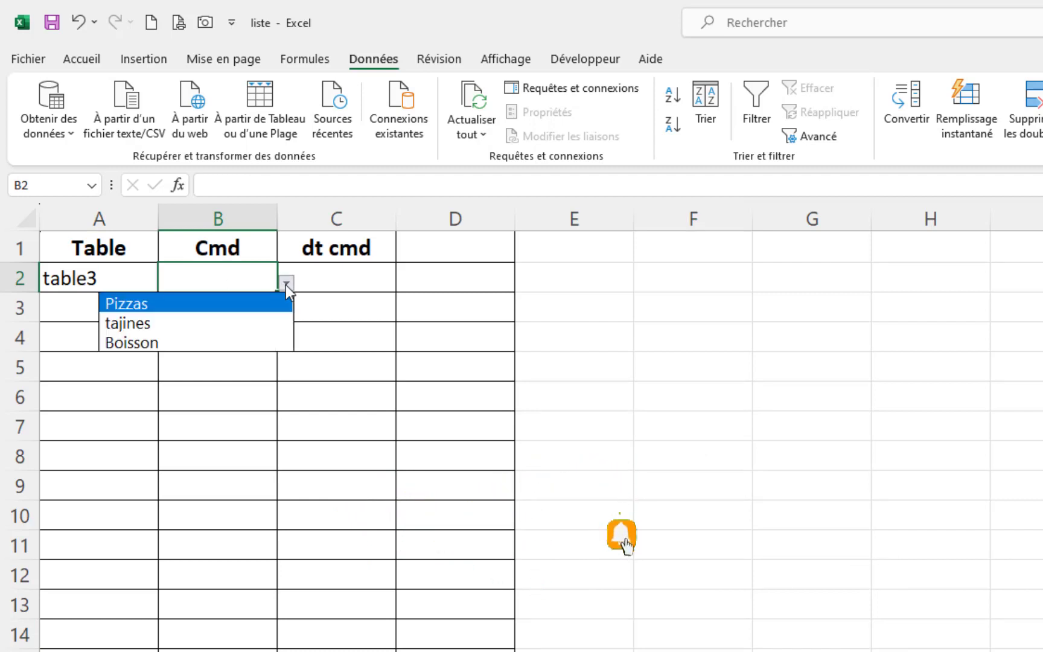
{"action": "left_click", "coordinate": [239, 322]}
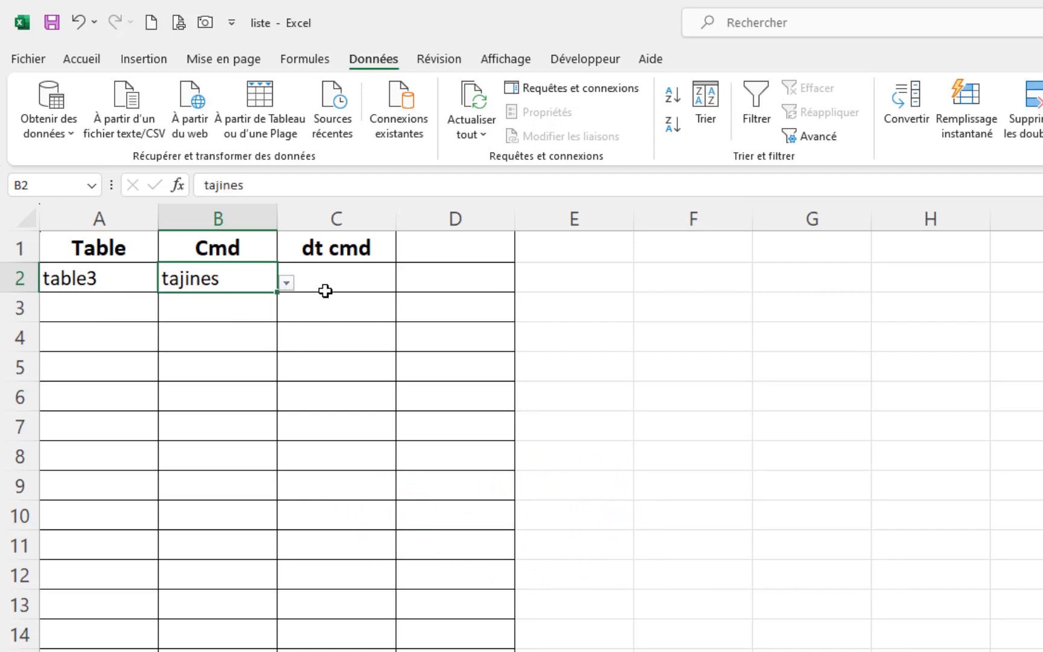
{"action": "left_click", "coordinate": [338, 283]}
{"action": "left_click", "coordinate": [404, 284]}
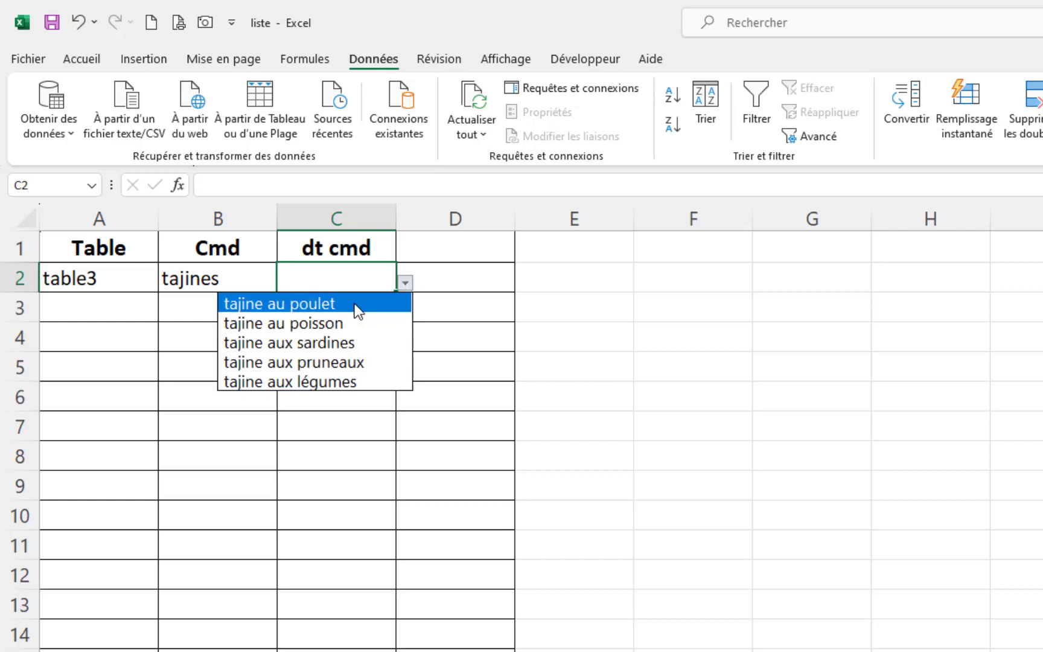
{"action": "left_click", "coordinate": [210, 277]}
Step: Switch B2 to Boisson and check that C2 now lists drinks
{"action": "left_click", "coordinate": [241, 277]}
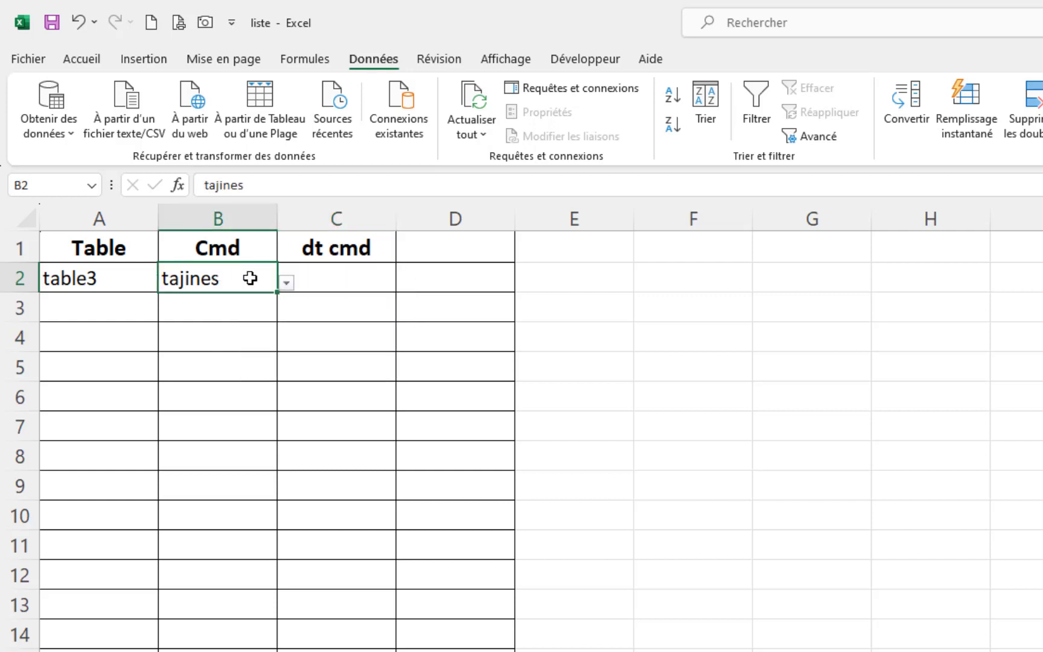
{"action": "left_click", "coordinate": [285, 282]}
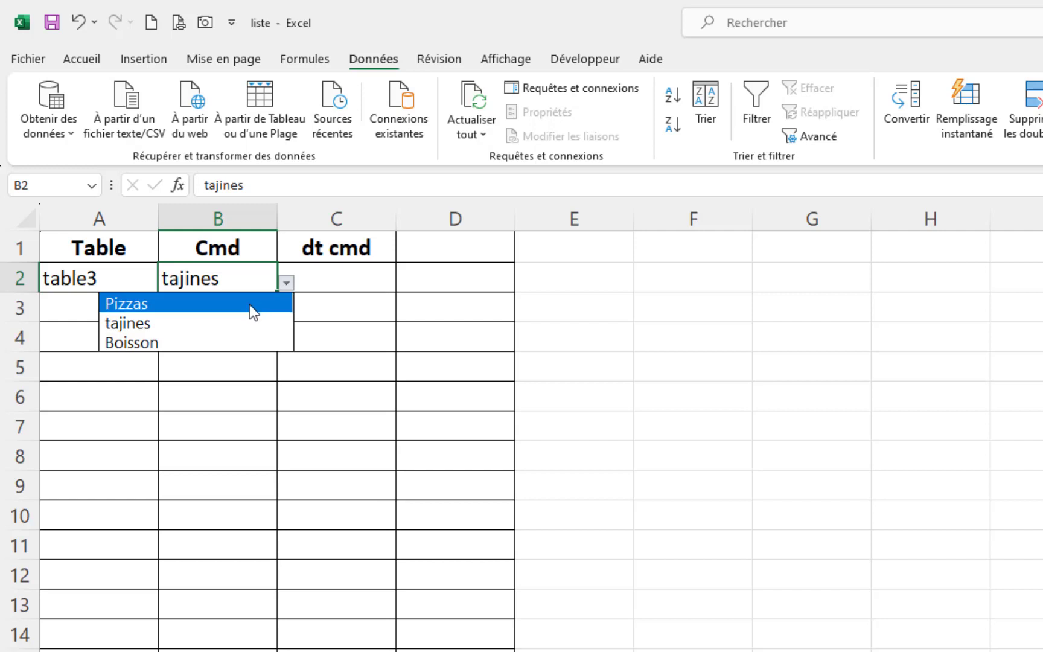
{"action": "left_click", "coordinate": [174, 341]}
{"action": "left_click", "coordinate": [324, 287]}
{"action": "left_click", "coordinate": [405, 283]}
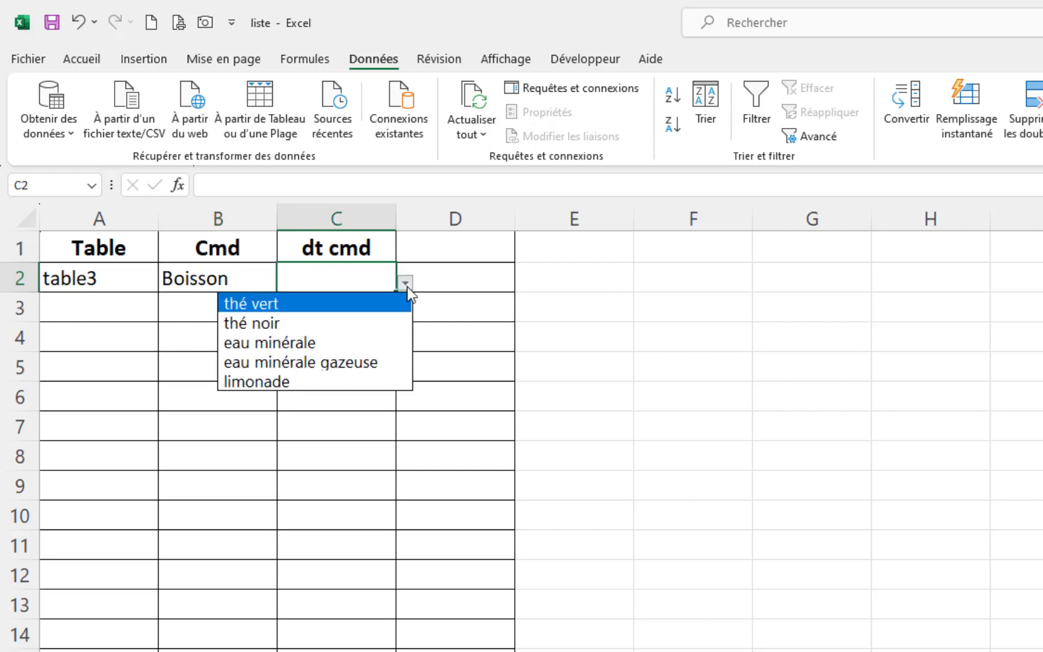
{"action": "left_click", "coordinate": [253, 285]}
Step: Switch B2 to Pizzas and pick Reine as C2's dish
{"action": "left_click", "coordinate": [253, 285]}
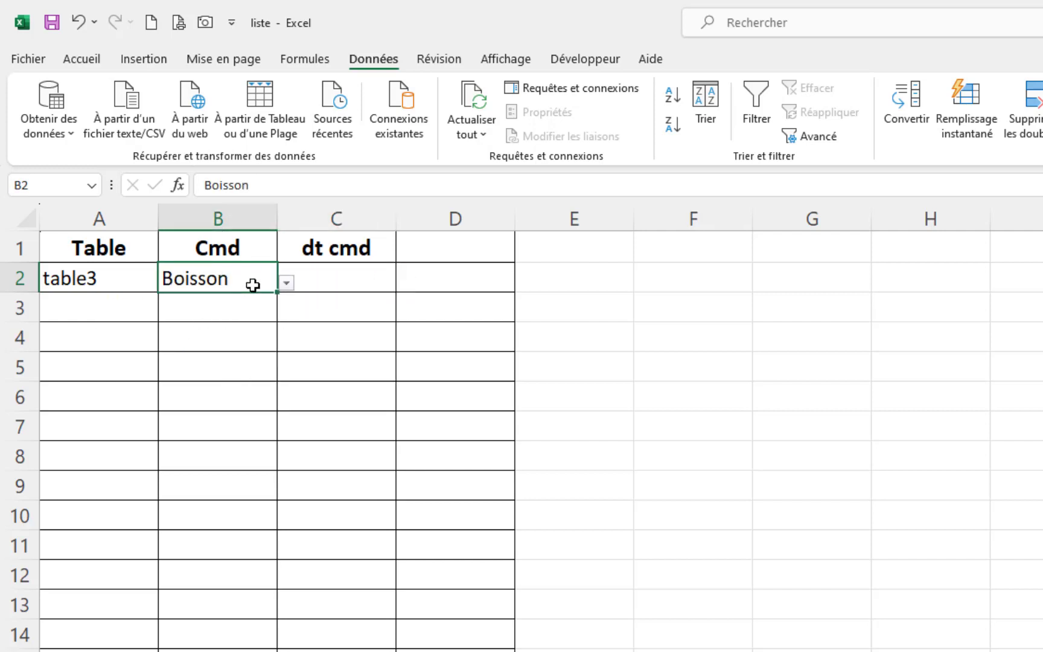
{"action": "left_click", "coordinate": [283, 283]}
{"action": "left_click", "coordinate": [224, 302]}
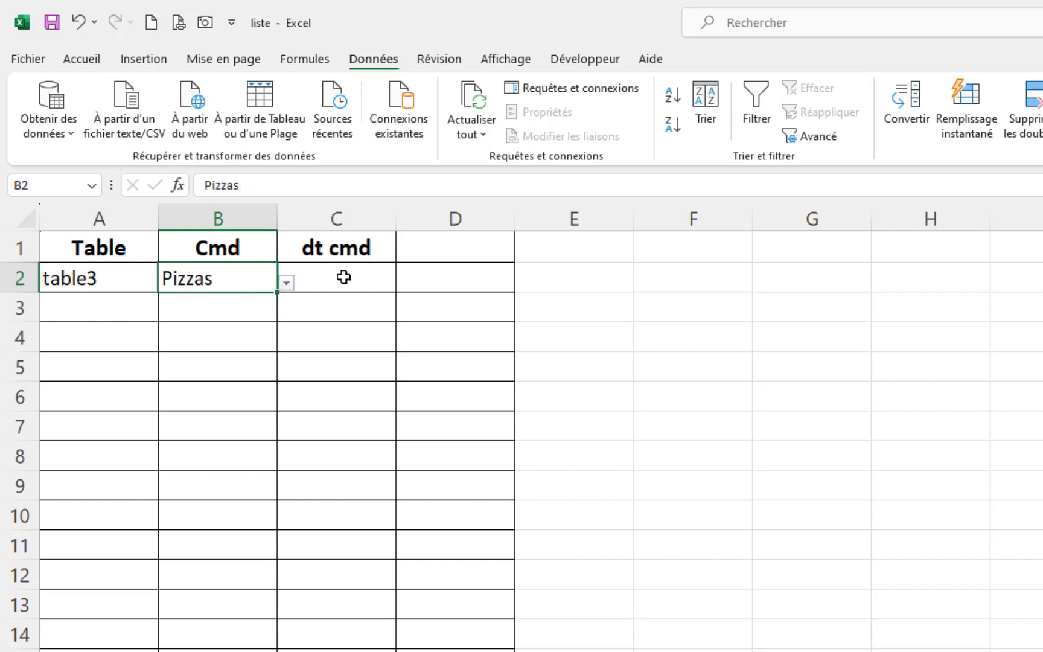
{"action": "left_click", "coordinate": [350, 277]}
{"action": "left_click", "coordinate": [400, 281]}
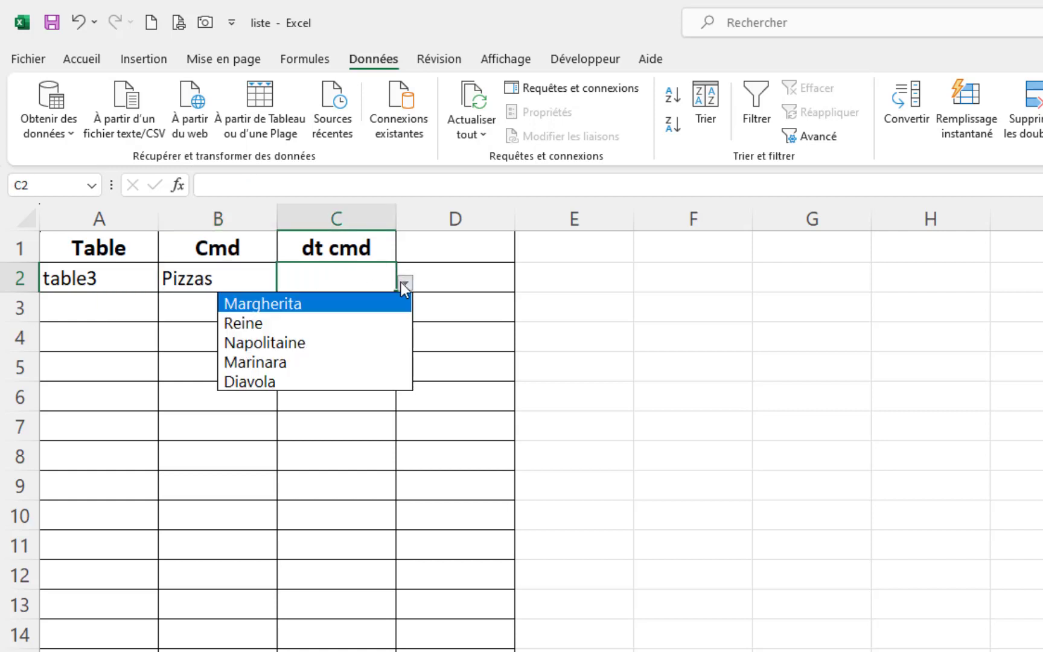
{"action": "left_click", "coordinate": [315, 326]}
Step: Fill row 3 with table2, tajines and tajine au poulet
{"action": "left_click", "coordinate": [226, 308]}
{"action": "left_click", "coordinate": [86, 314]}
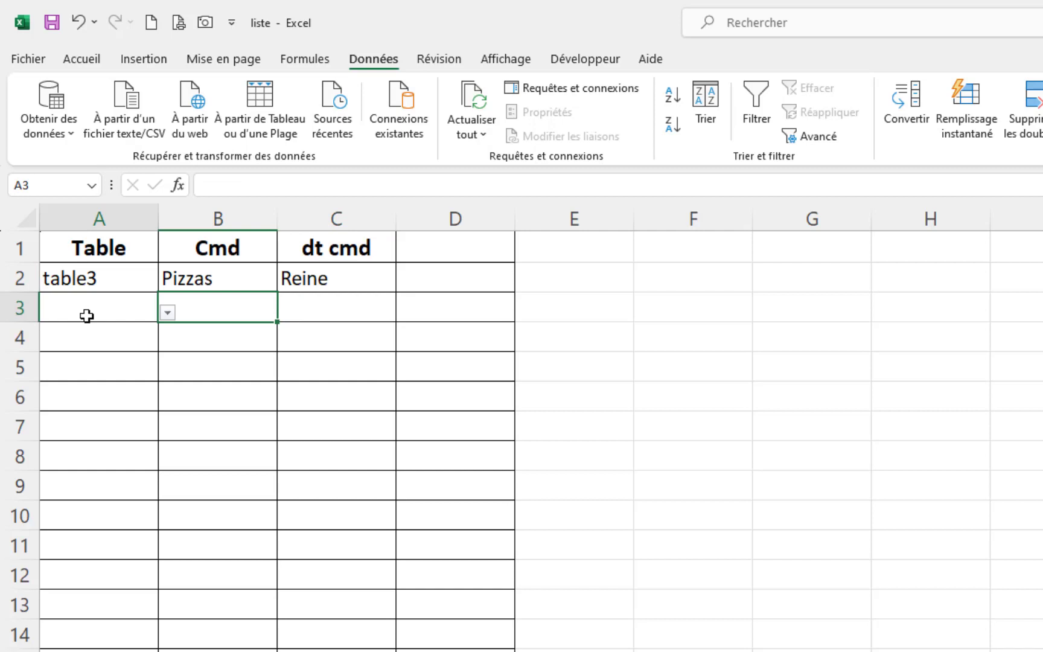
{"action": "left_click", "coordinate": [168, 312]}
{"action": "left_click", "coordinate": [85, 351]}
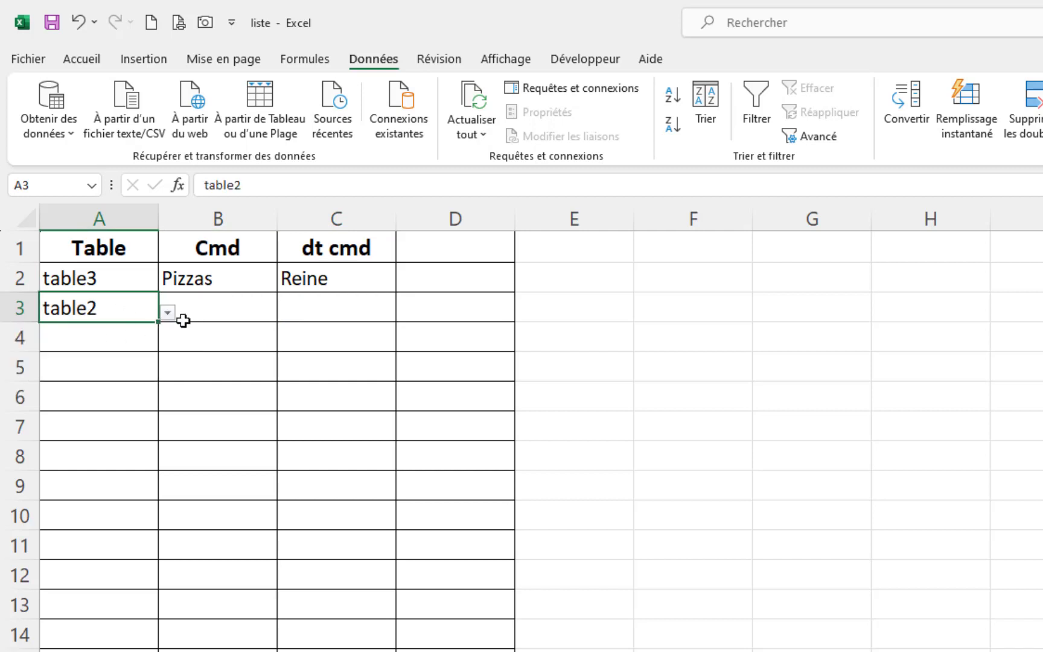
{"action": "left_click", "coordinate": [248, 305]}
{"action": "left_click", "coordinate": [283, 312]}
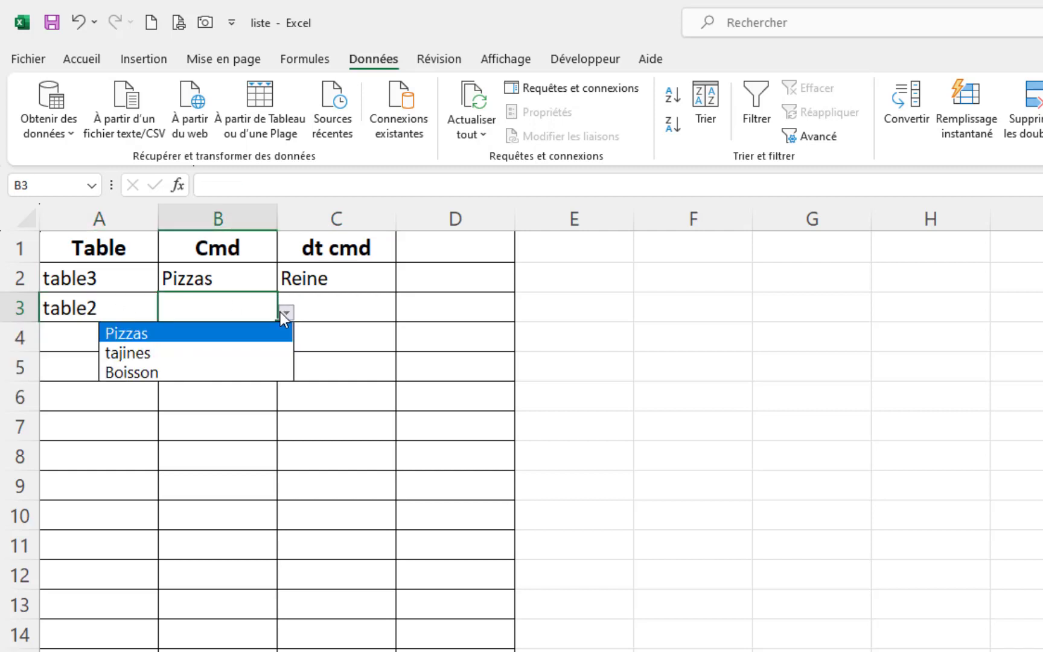
{"action": "left_click", "coordinate": [172, 358]}
{"action": "left_click", "coordinate": [361, 309]}
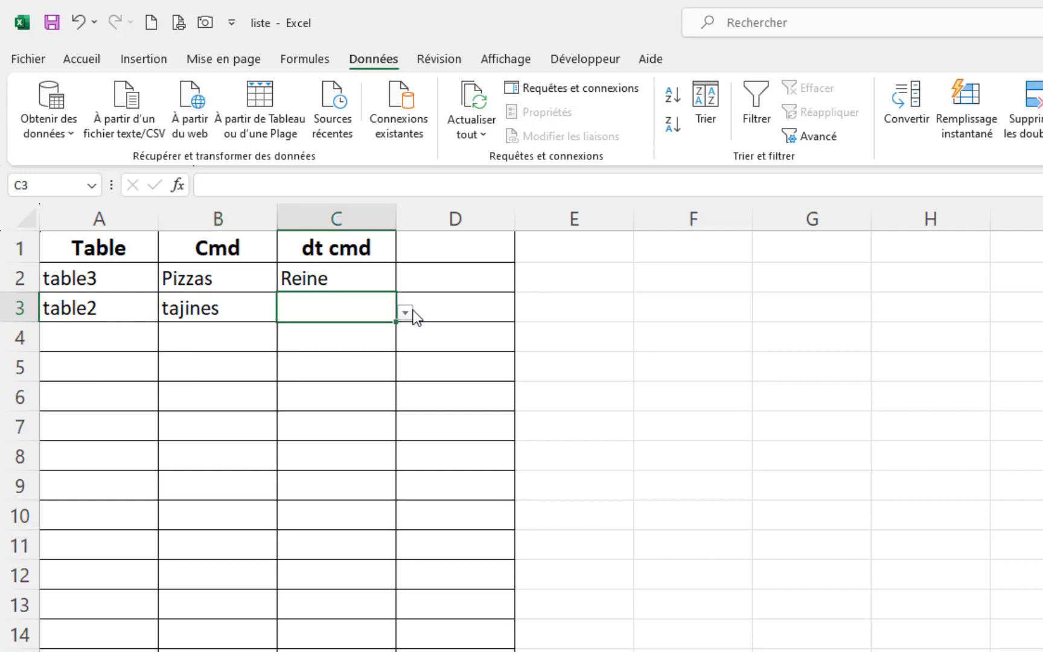
{"action": "left_click", "coordinate": [403, 312]}
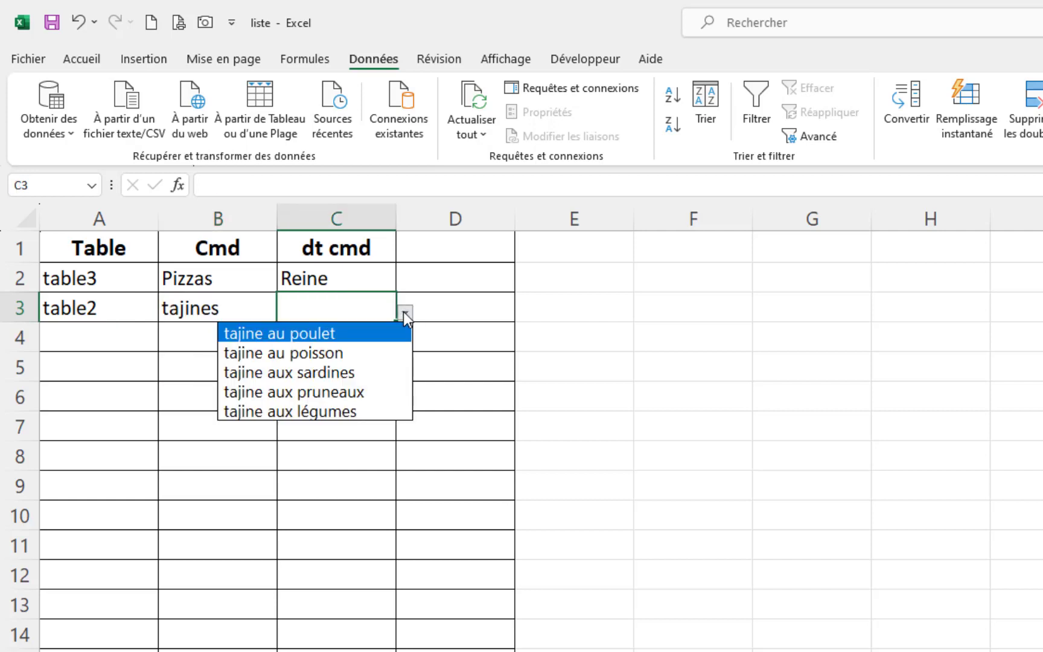
{"action": "left_click", "coordinate": [357, 340]}
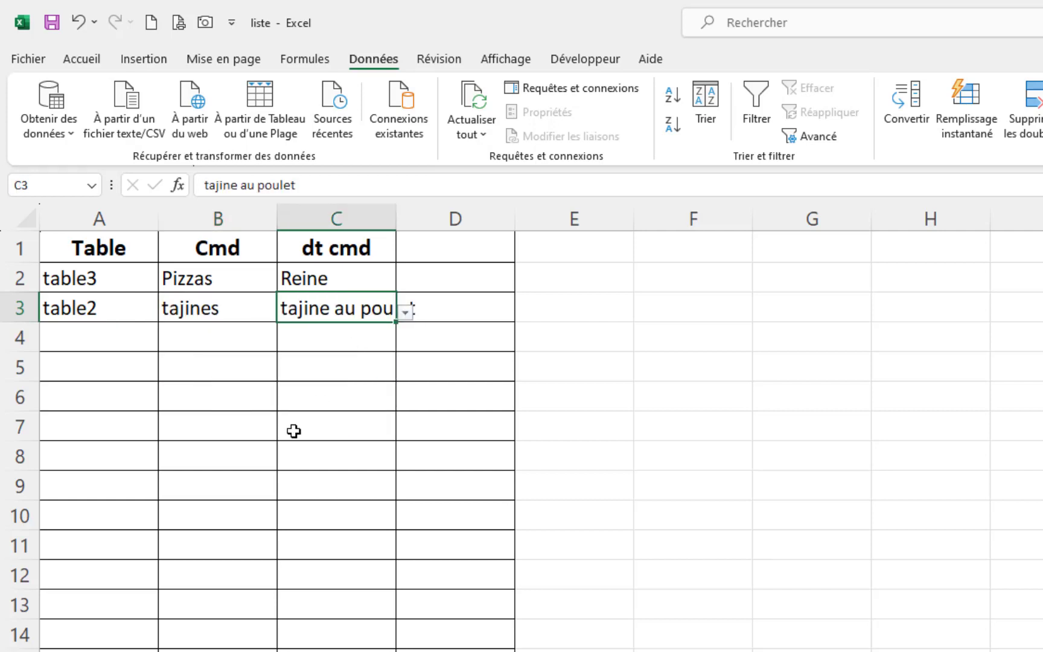
{"action": "left_click", "coordinate": [230, 442]}
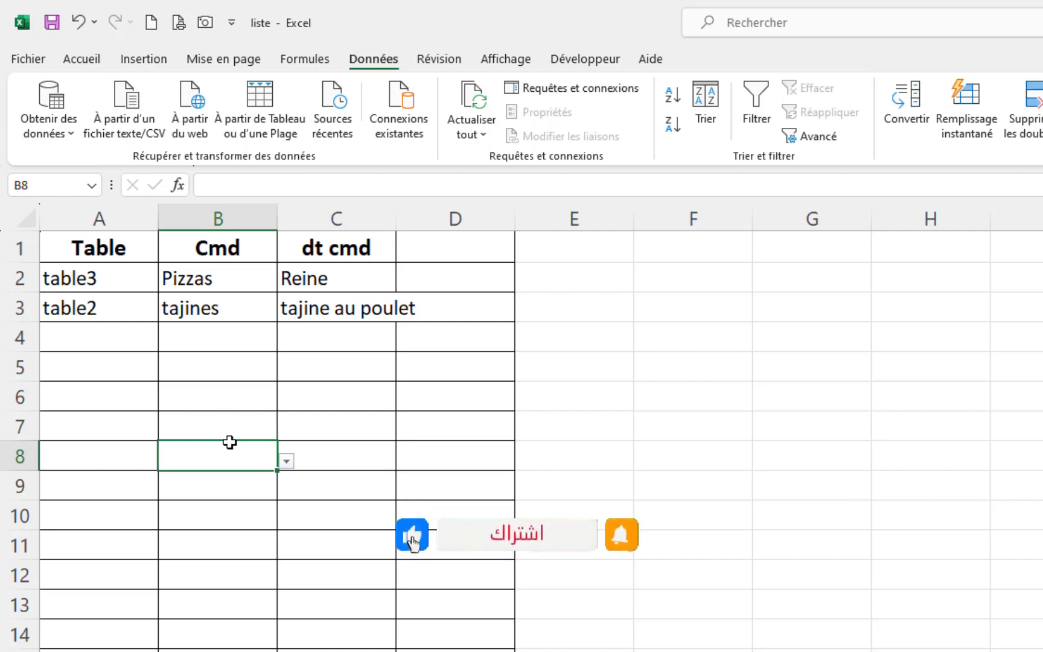